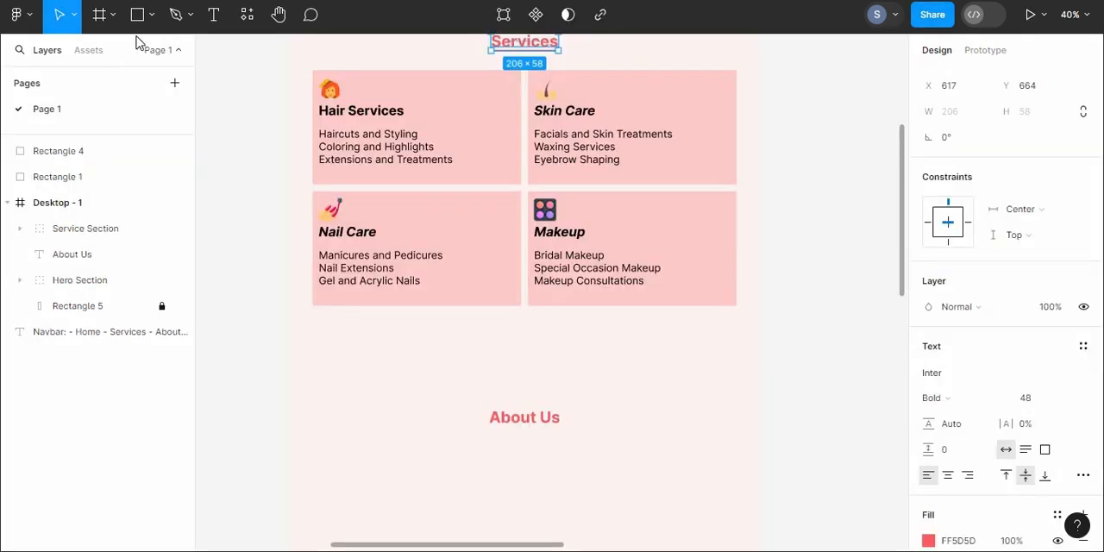
Draw a full-width rectangle about 1440 × 585 just below the service cards and fill it with white FFFFFF
left_click(138, 24)
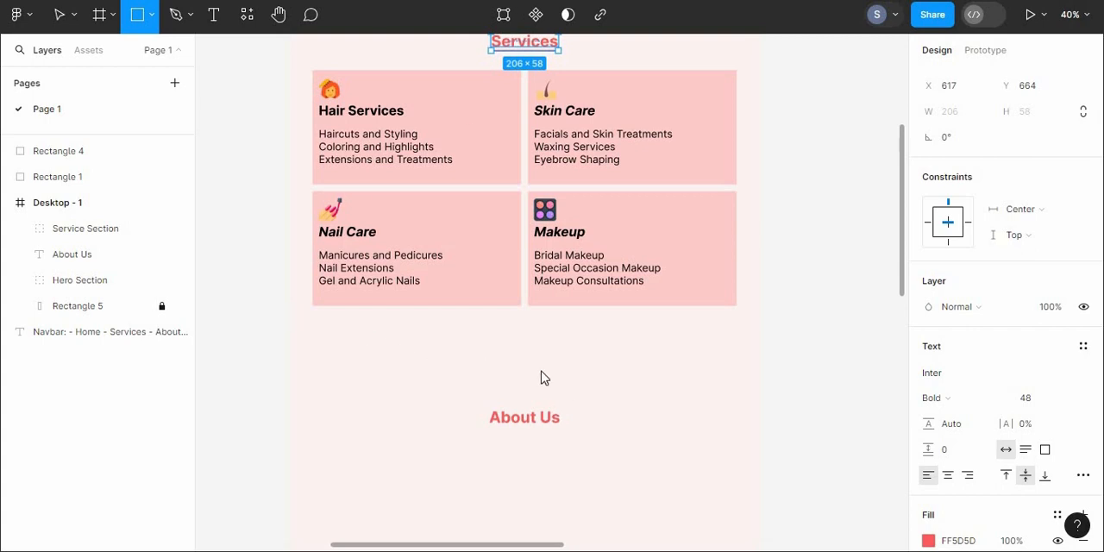
mouse_move(290, 316)
left_mouse_down()
mouse_move(679, 437)
mouse_move(717, 493)
mouse_move(759, 511)
mouse_move(747, 518)
left_mouse_up()
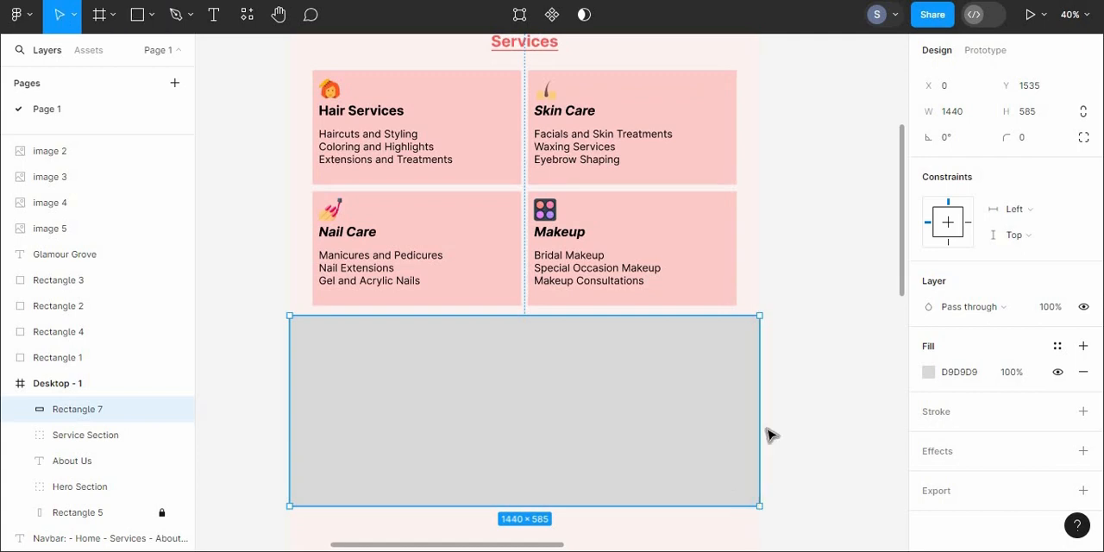
left_click(929, 374)
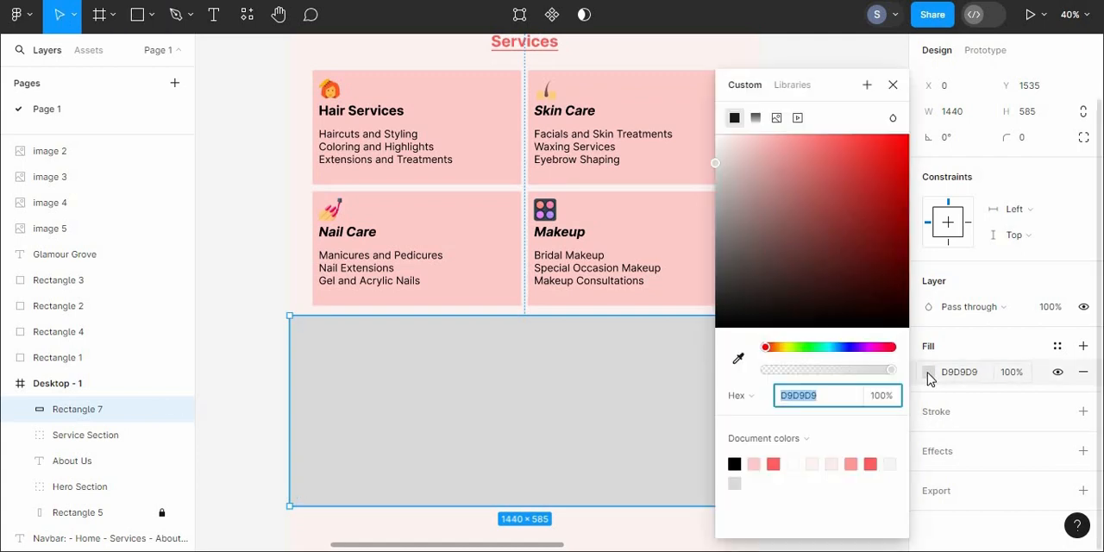
type("ffffff")
key("Return")
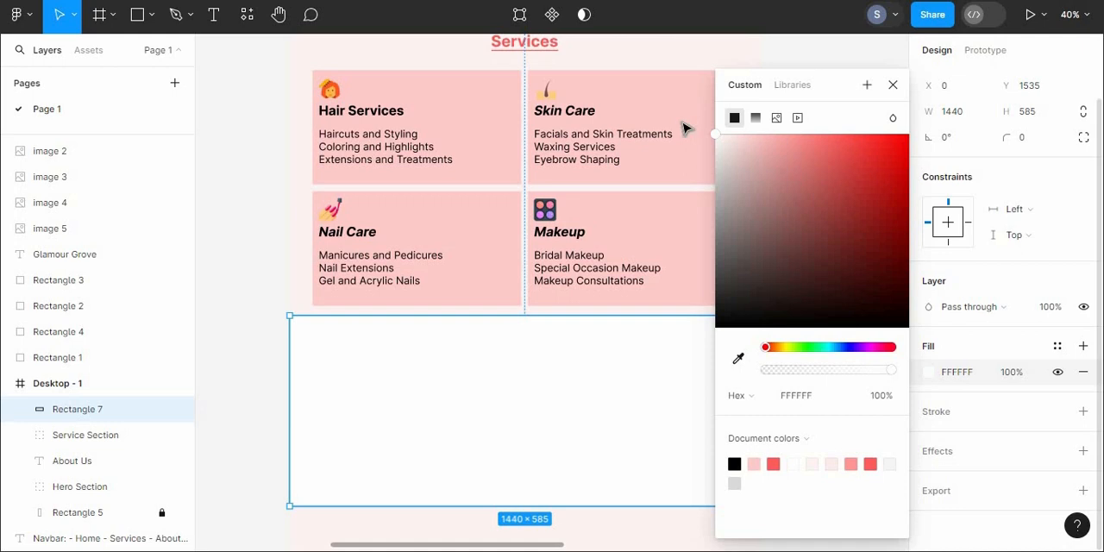
scroll(678, 232, "up", 3)
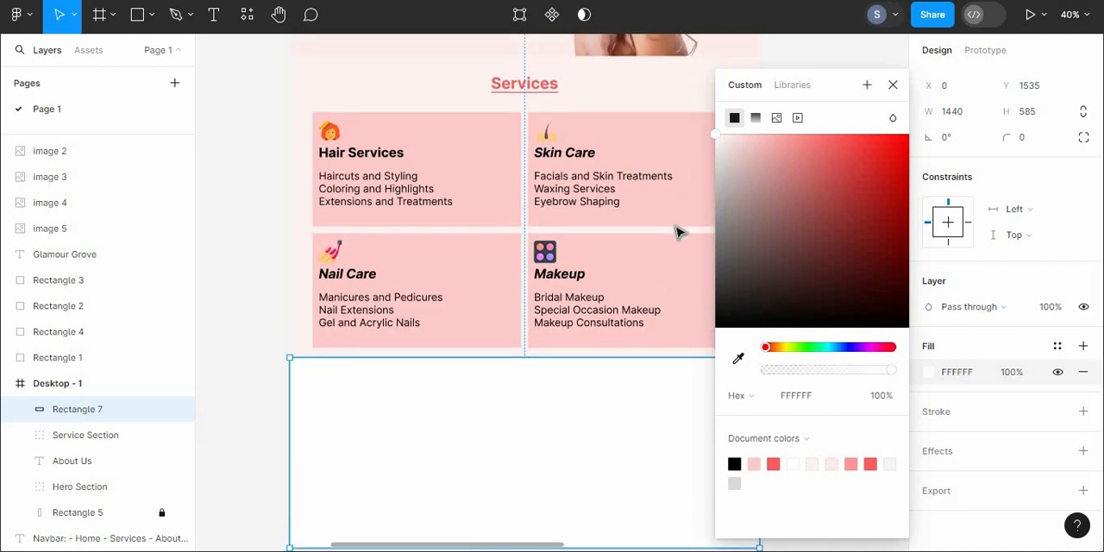
scroll(552, 377, "down", 2)
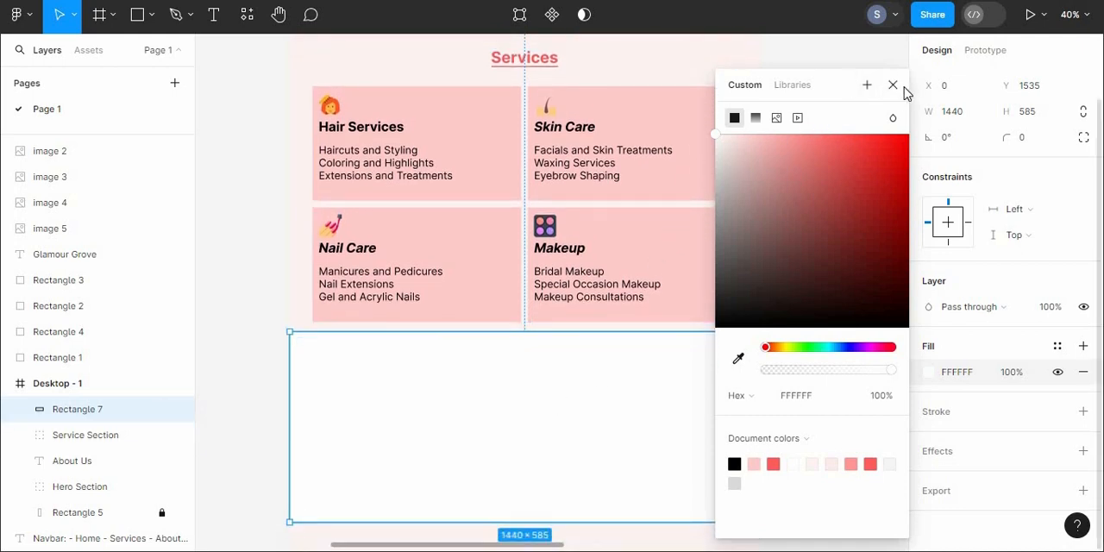
key("Escape")
Move the white rectangle down to about Y 1583, leaving a wider gap beneath the service cards
scroll(820, 239, "down", 3)
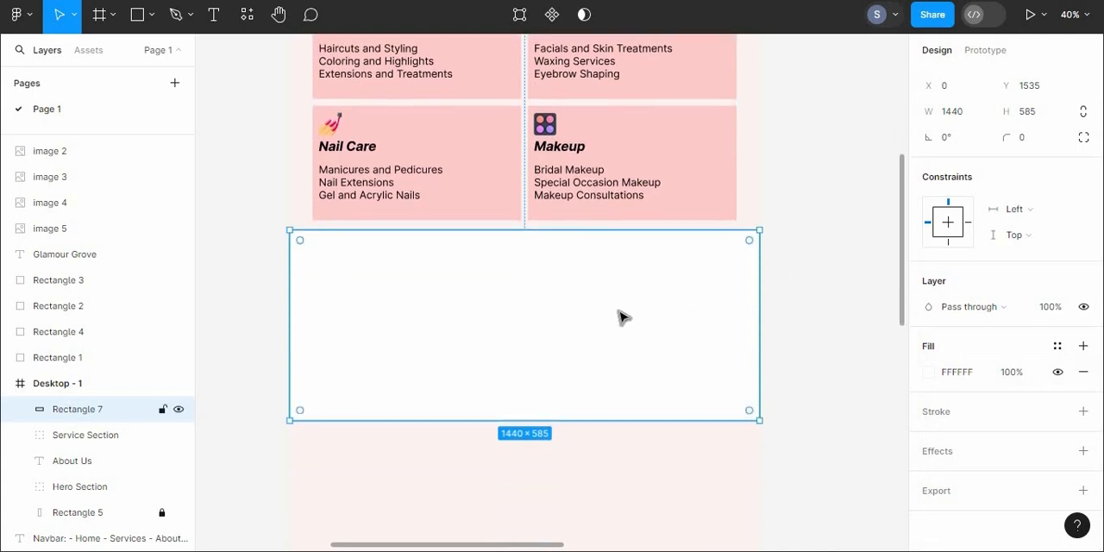
left_click_drag(618, 313, 628, 327)
key("ctrl+z")
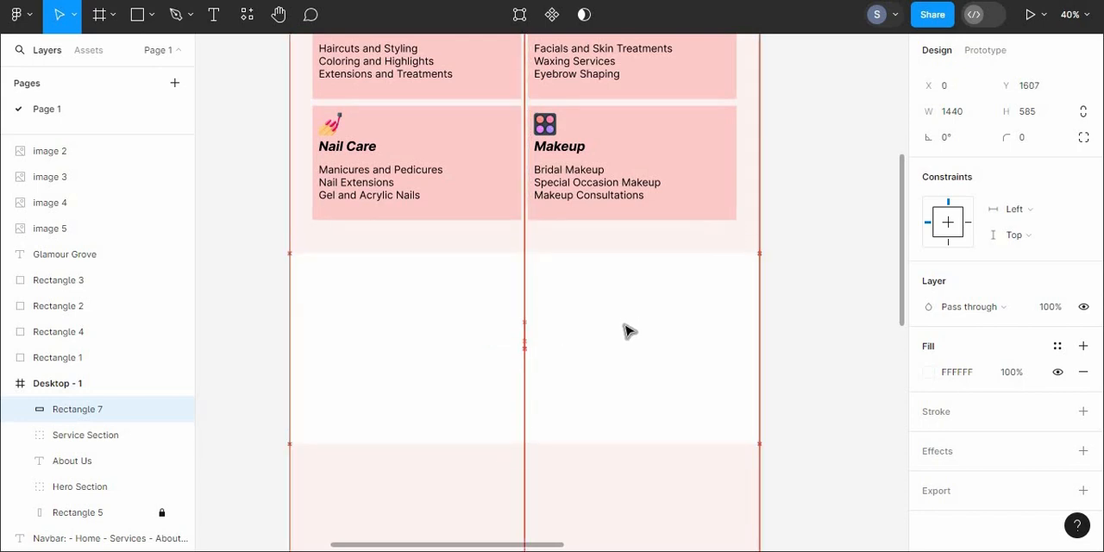
left_click_drag(627, 326, 635, 323)
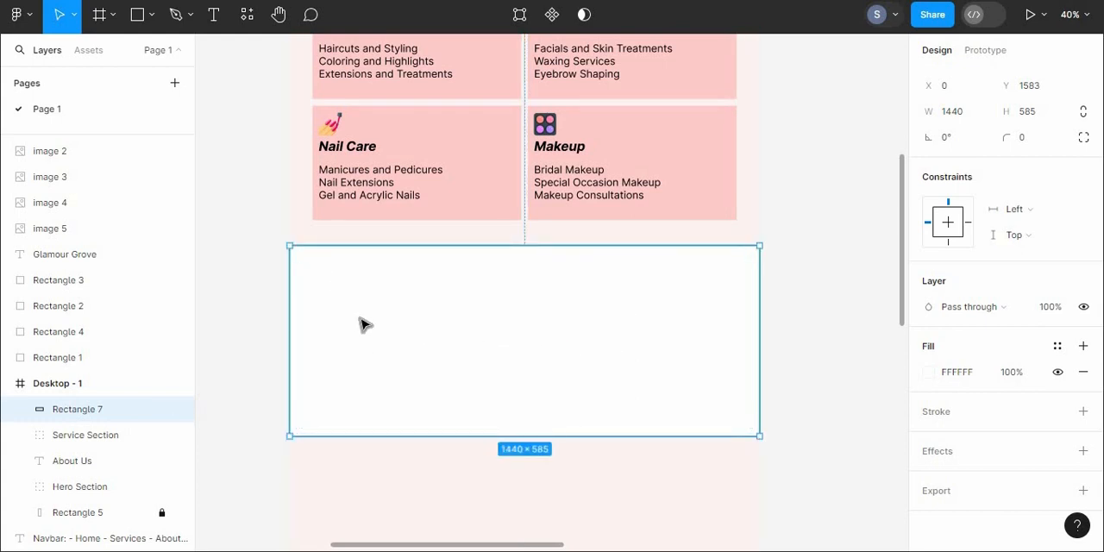
Bring the hair-washing photo from outside the Desktop - 1 frame onto the left half of the white rectangle
scroll(606, 328, "down", 2)
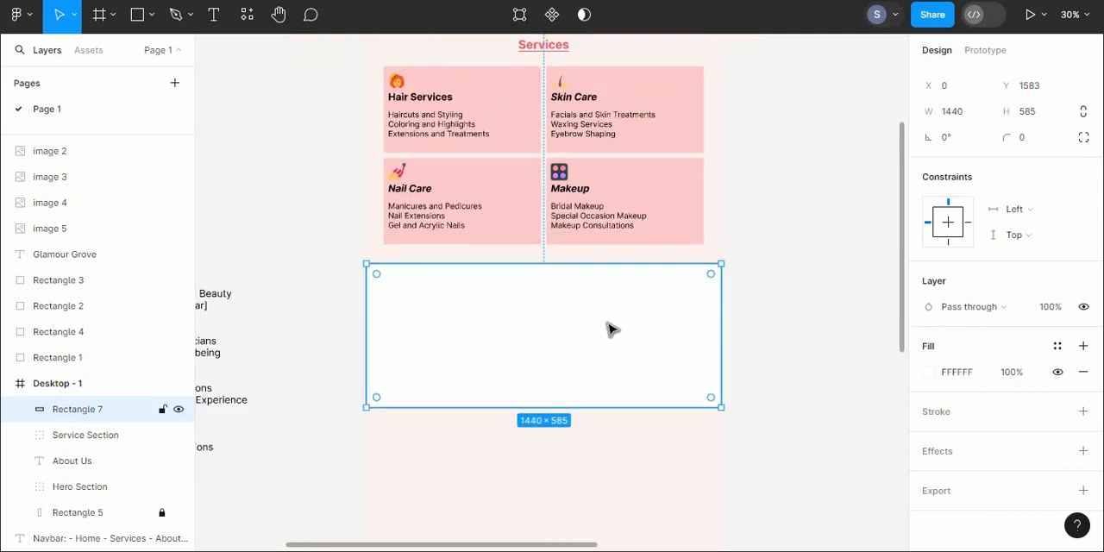
scroll(612, 325, "right", 2)
scroll(721, 299, "right", 6)
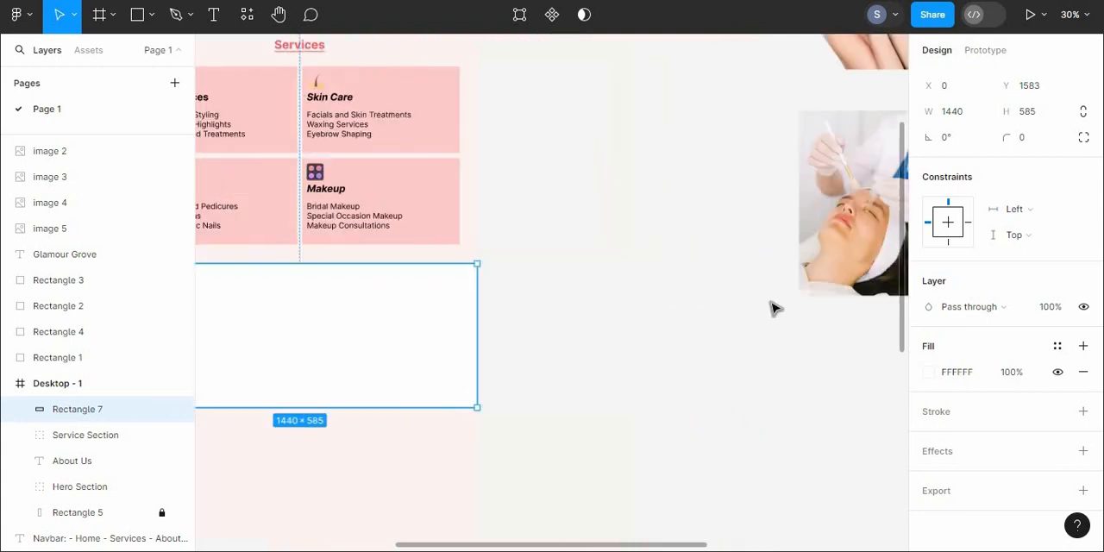
scroll(682, 356, "down", 3)
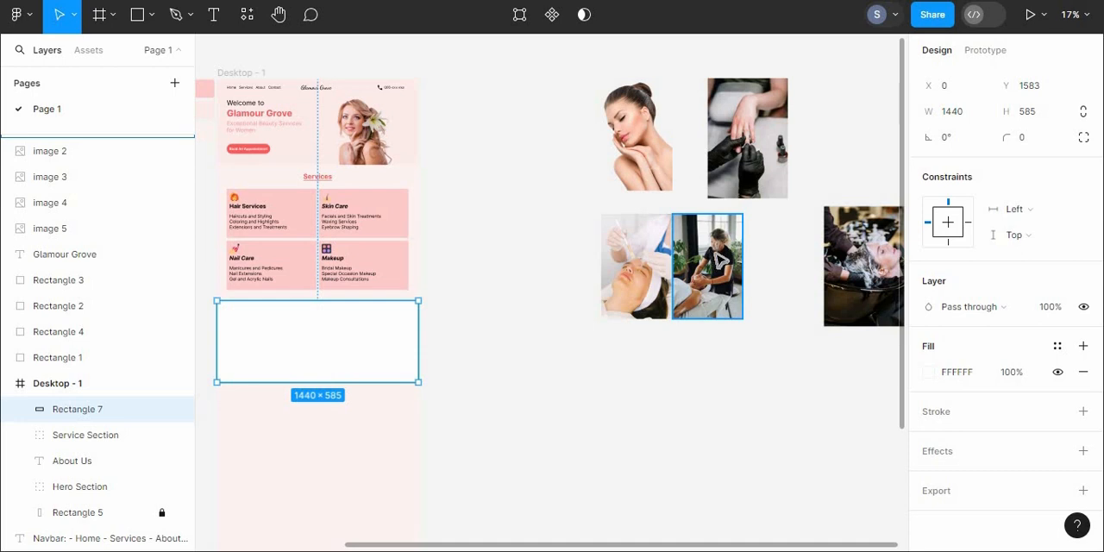
left_click_drag(858, 250, 273, 348)
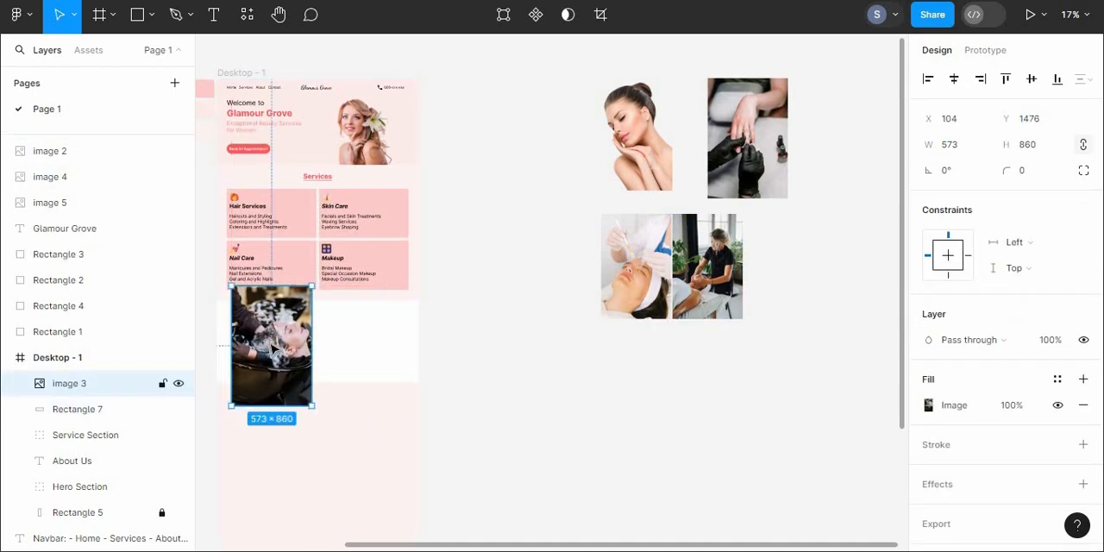
Fit the hair-washing photo inside the white rectangle at about 301 × 452, X 124, Y 1650, and round its corners to 20
scroll(271, 349, "left", 2)
scroll(411, 359, "up", 2)
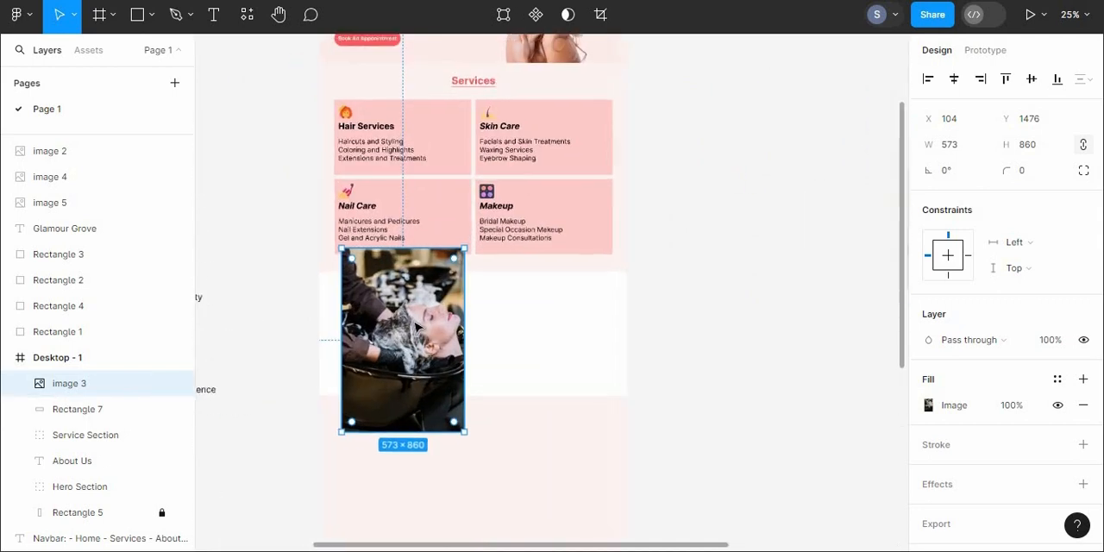
scroll(417, 326, "up", 3)
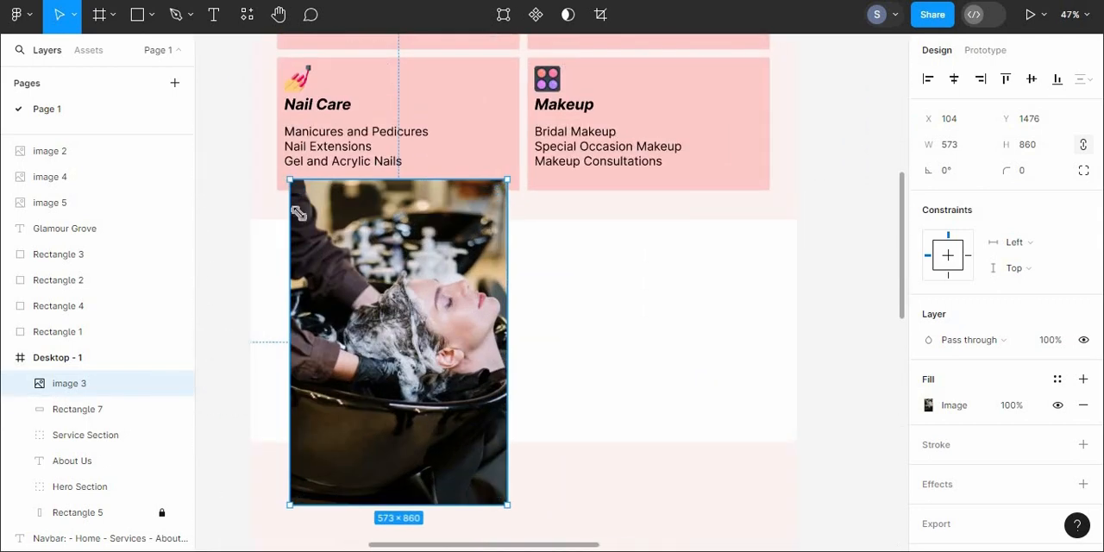
left_click_drag(298, 213, 310, 261)
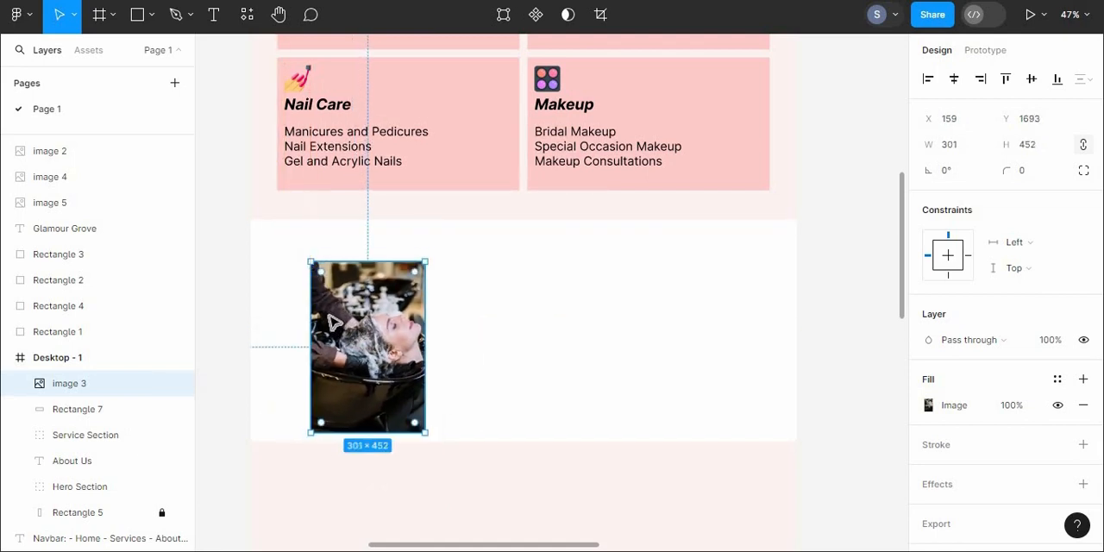
mouse_move(361, 341)
left_mouse_down()
mouse_move(327, 313)
mouse_move(350, 327)
left_mouse_up()
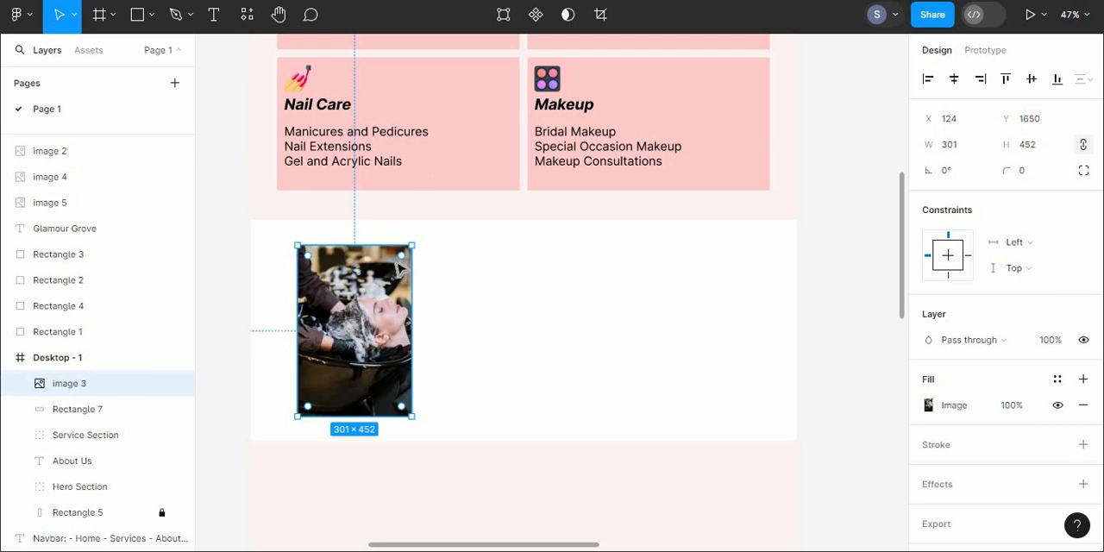
mouse_move(402, 256)
left_mouse_down()
mouse_move(402, 270)
mouse_move(411, 256)
left_mouse_up()
Draw a rectangle about 304 × 456 covering the hair-washing photo and set its corner radius to 20
key("r")
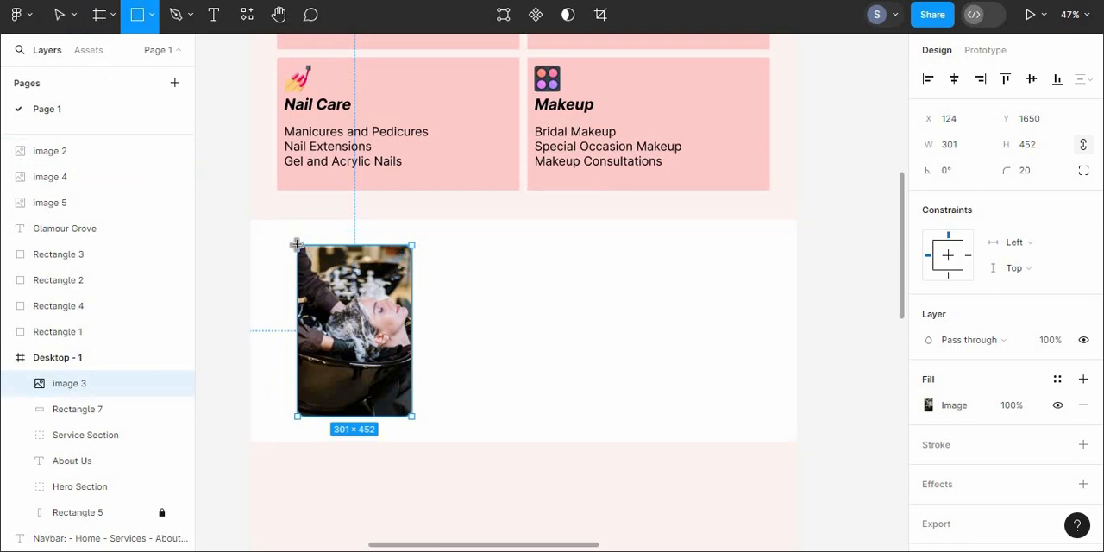
left_click_drag(296, 244, 414, 421)
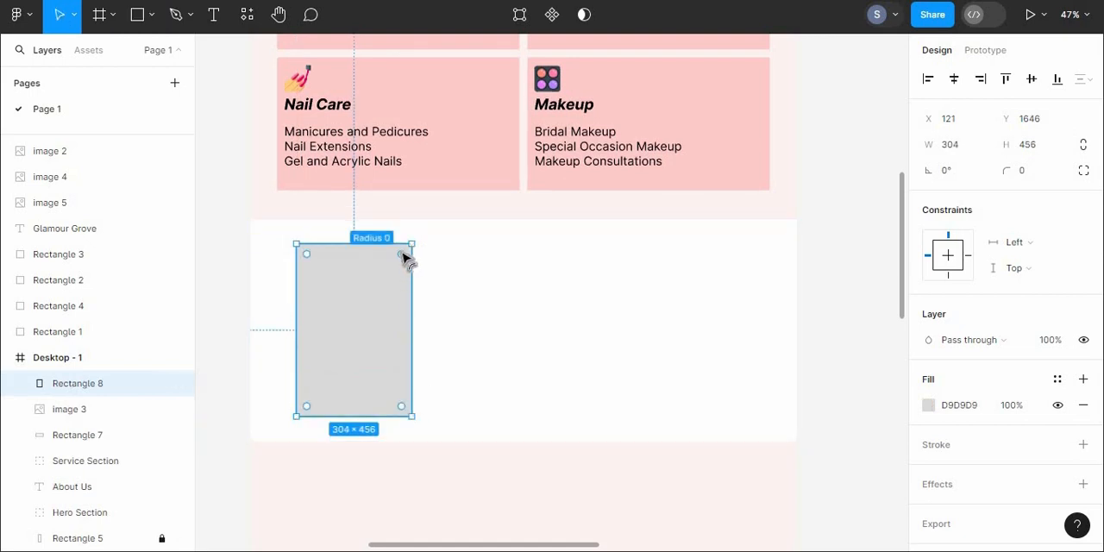
mouse_move(403, 256)
left_mouse_down()
mouse_move(403, 265)
mouse_move(411, 254)
left_mouse_up()
left_click(1037, 177)
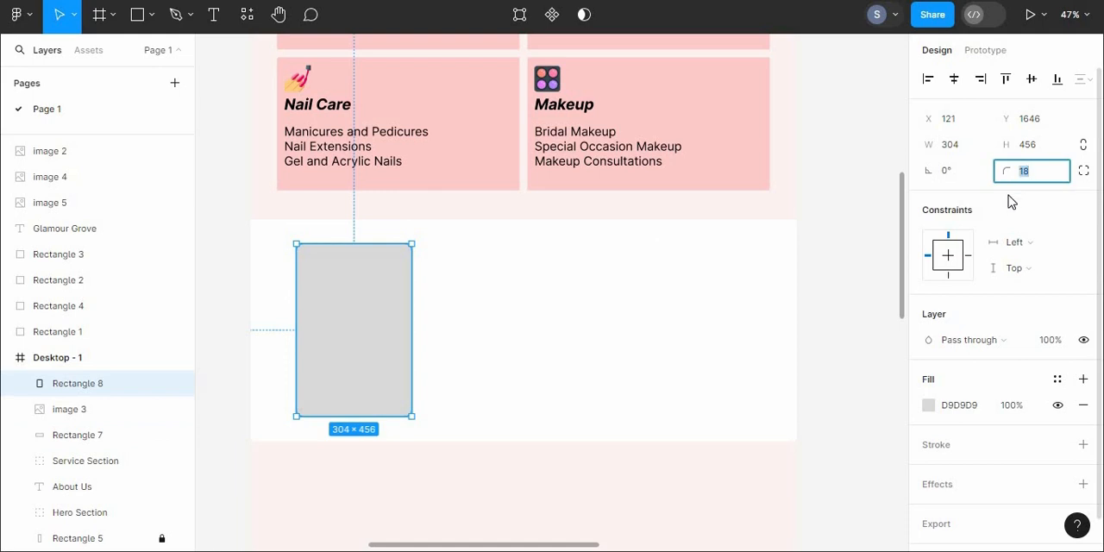
key("Return")
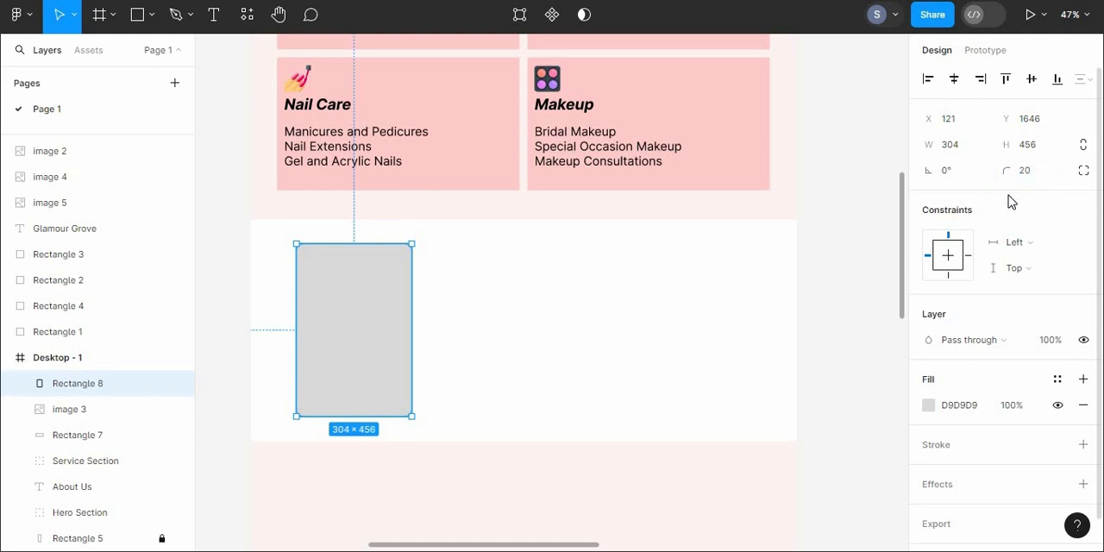
Fill the rounded rectangle over the photo with the pale pink document color FEEBEB
left_click(929, 406)
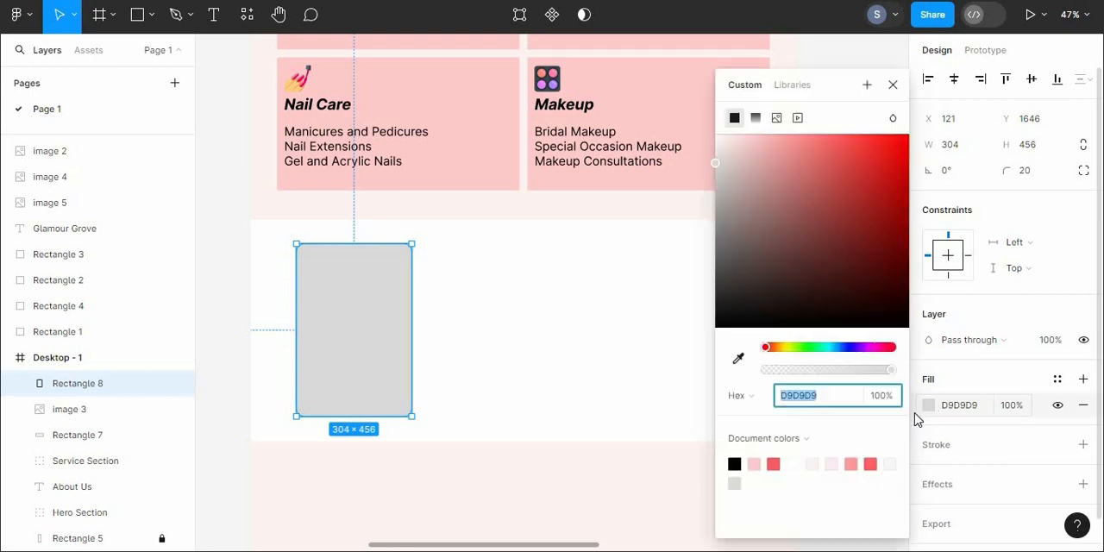
left_click(851, 464)
left_click(756, 464)
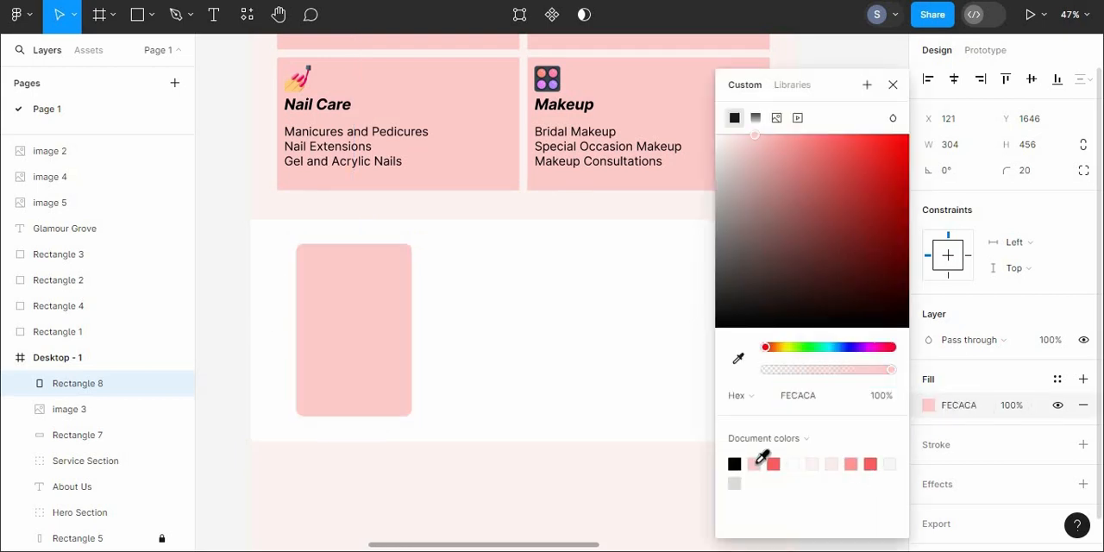
left_click(814, 464)
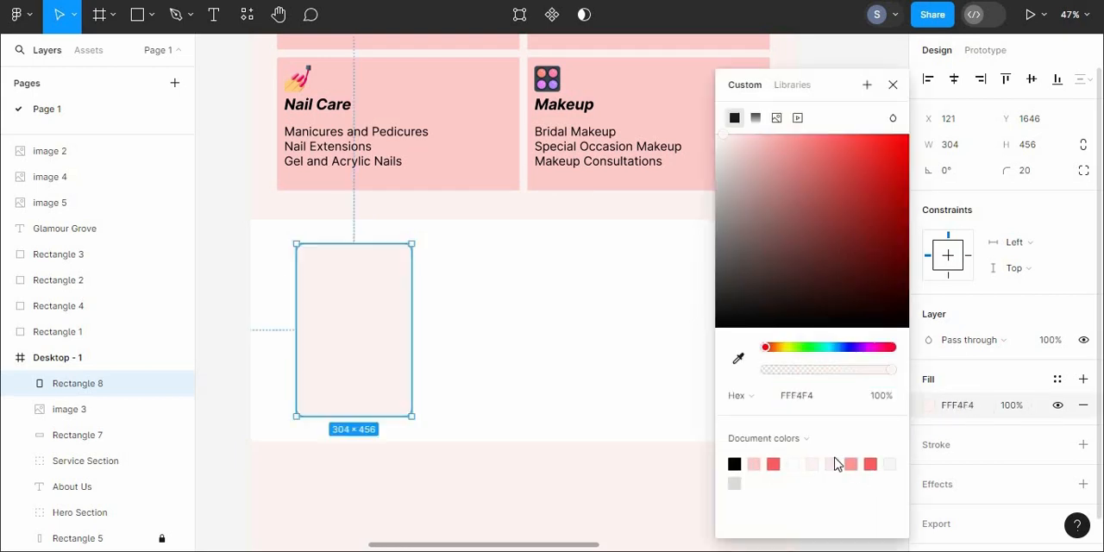
left_click(831, 464)
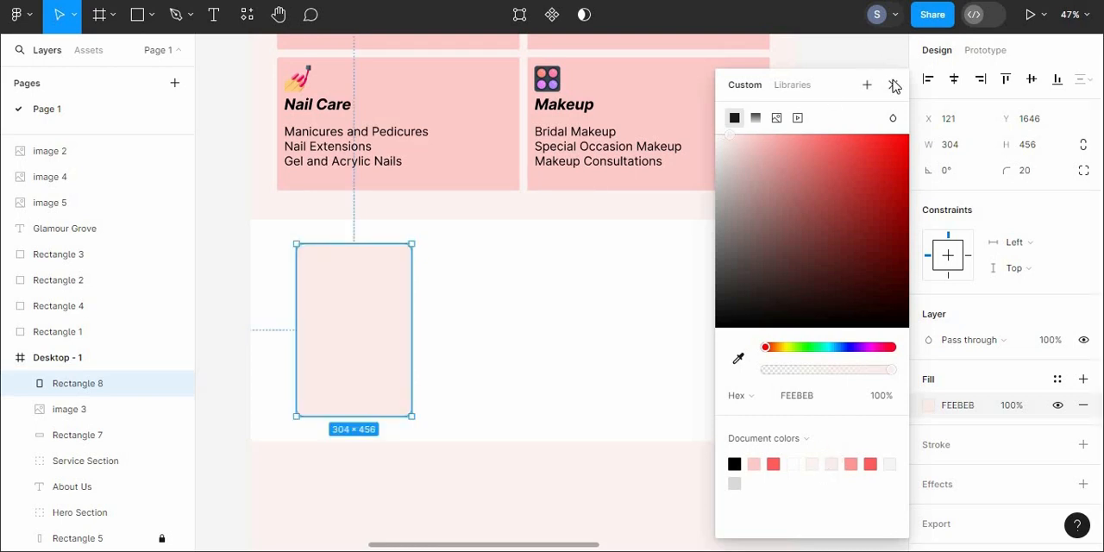
left_click(893, 84)
Place a copy of the pink rectangle at about X 159, Y 1672, and shift the original to about X 89, Y 1619
left_click_drag(371, 326, 387, 338)
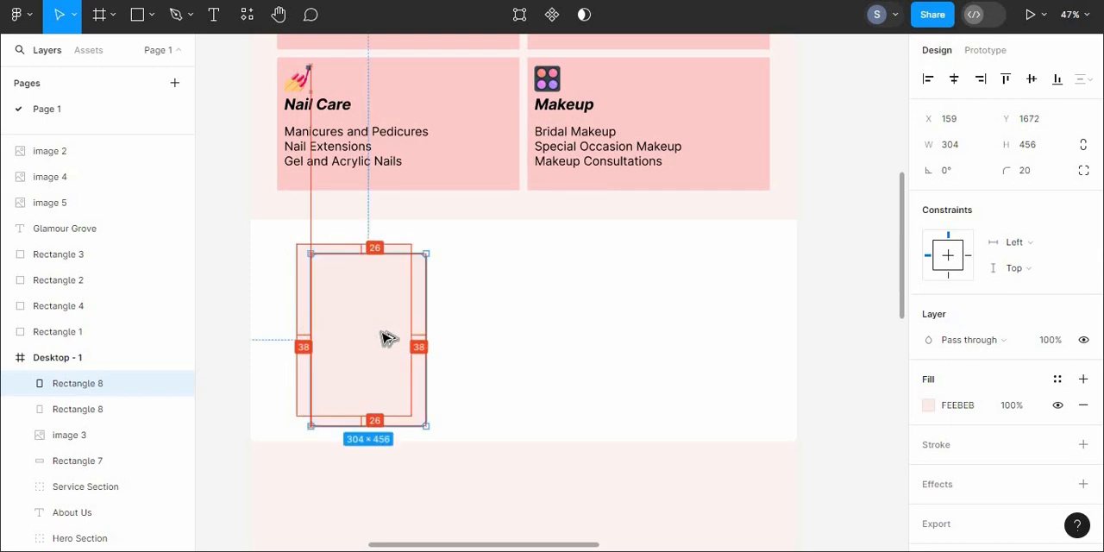
left_click(303, 287)
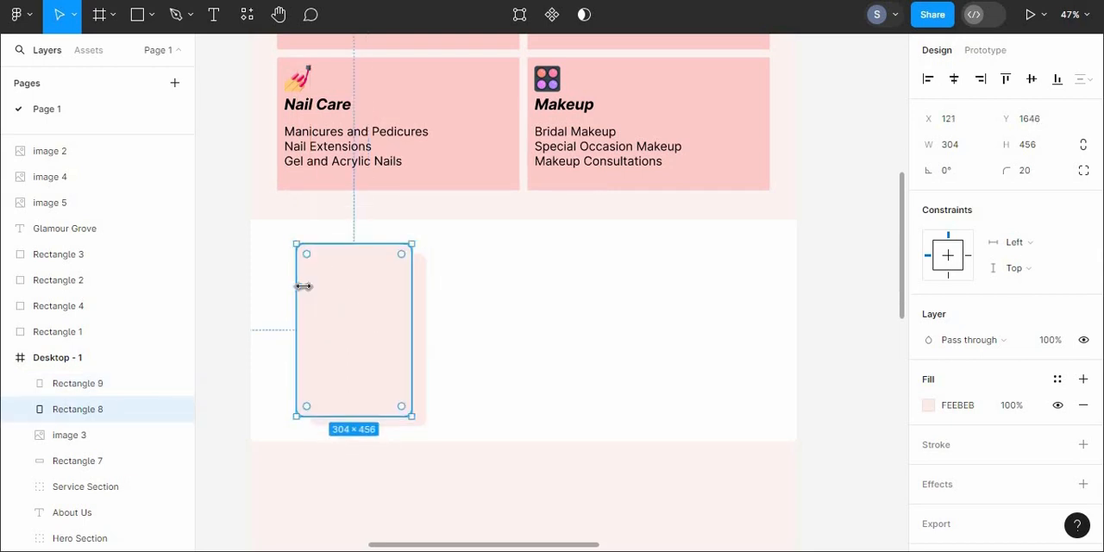
left_click_drag(302, 287, 299, 287)
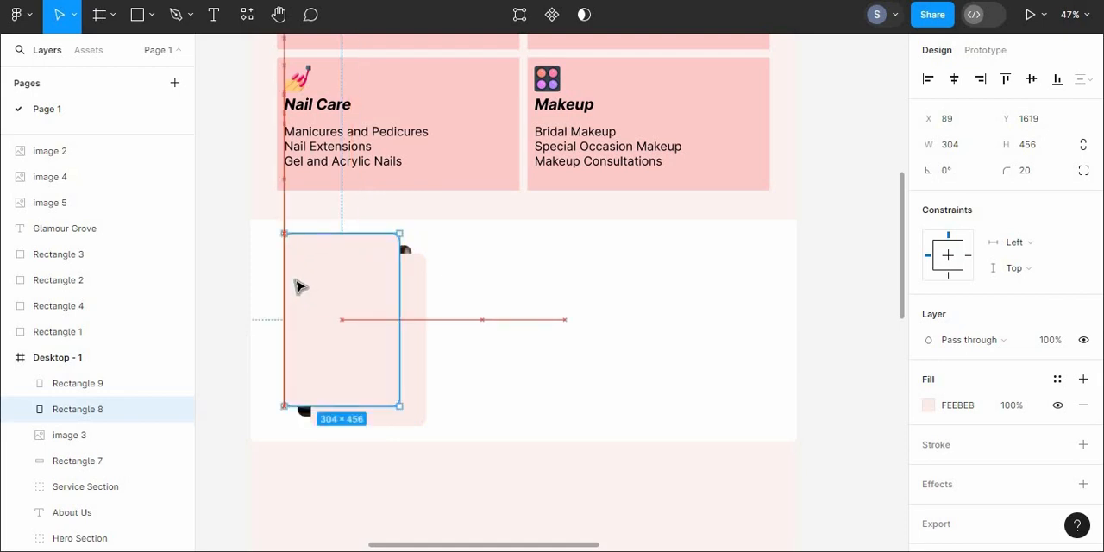
Change the fill of the upper-left rounded rectangle to the lighter document color FFF4F4
left_click(929, 405)
left_click(811, 463)
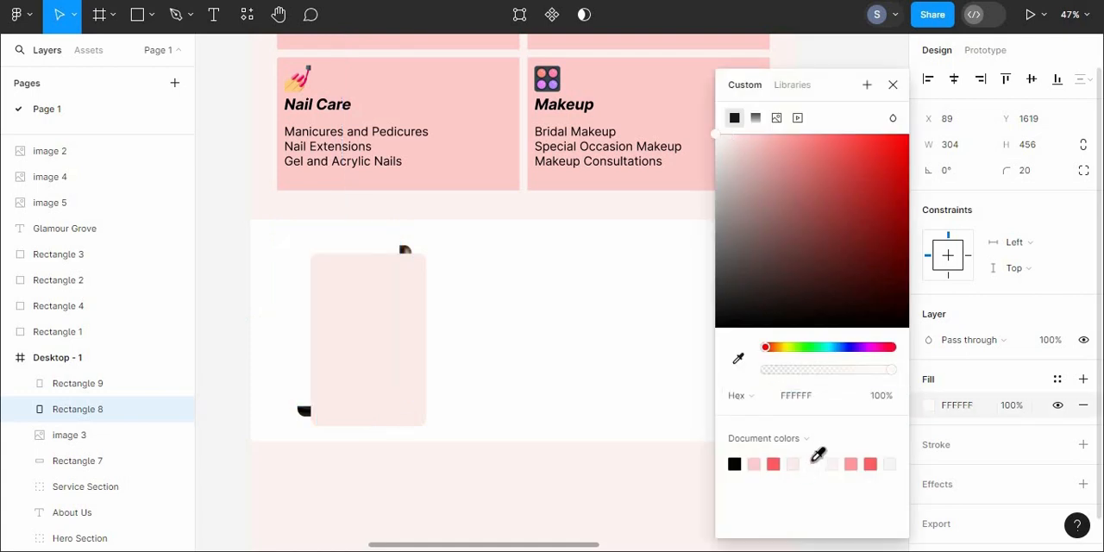
left_click(829, 461)
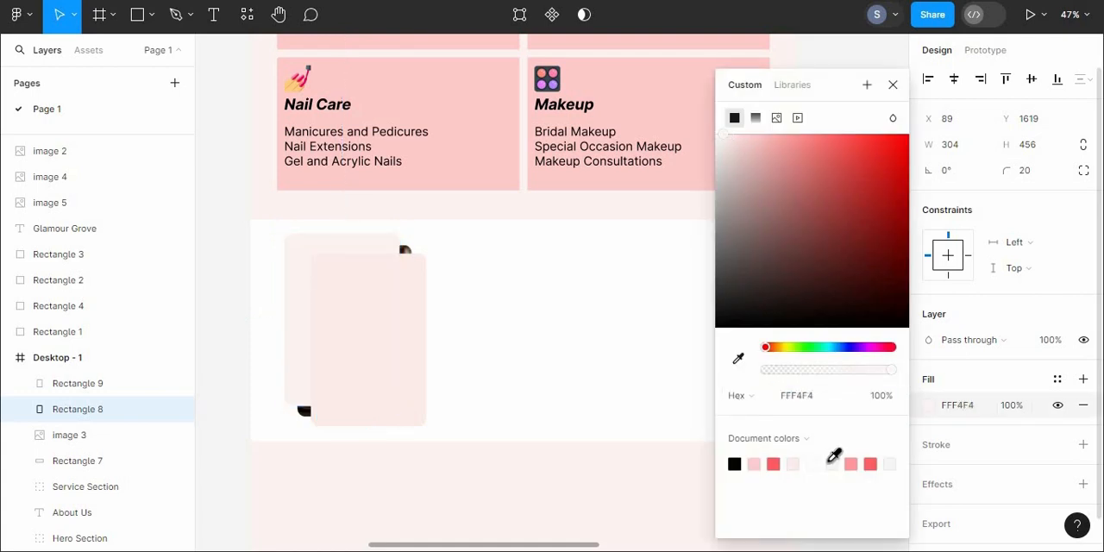
left_click(813, 466)
left_click(796, 465)
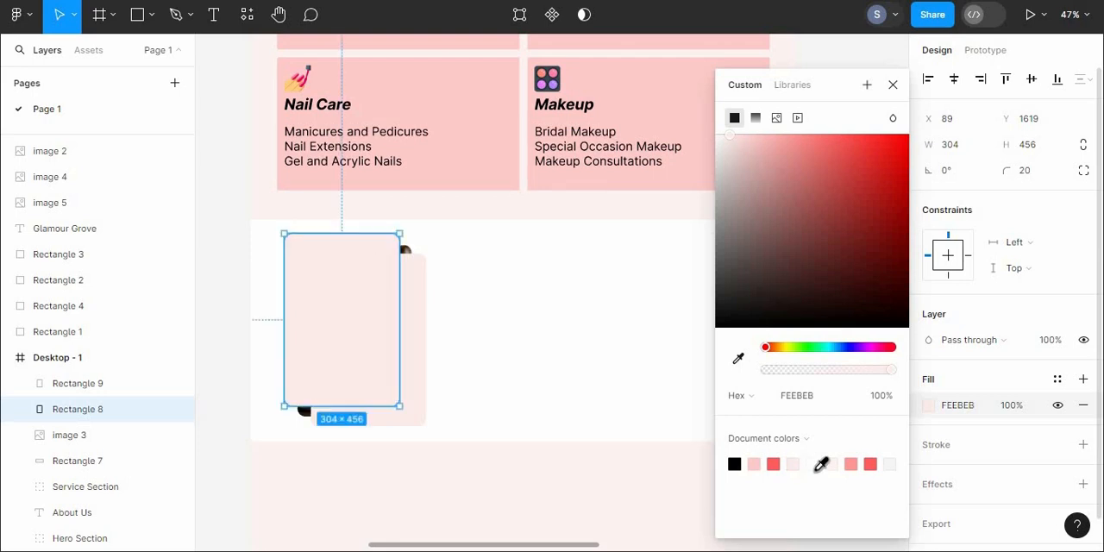
left_click(819, 465)
left_click(830, 464)
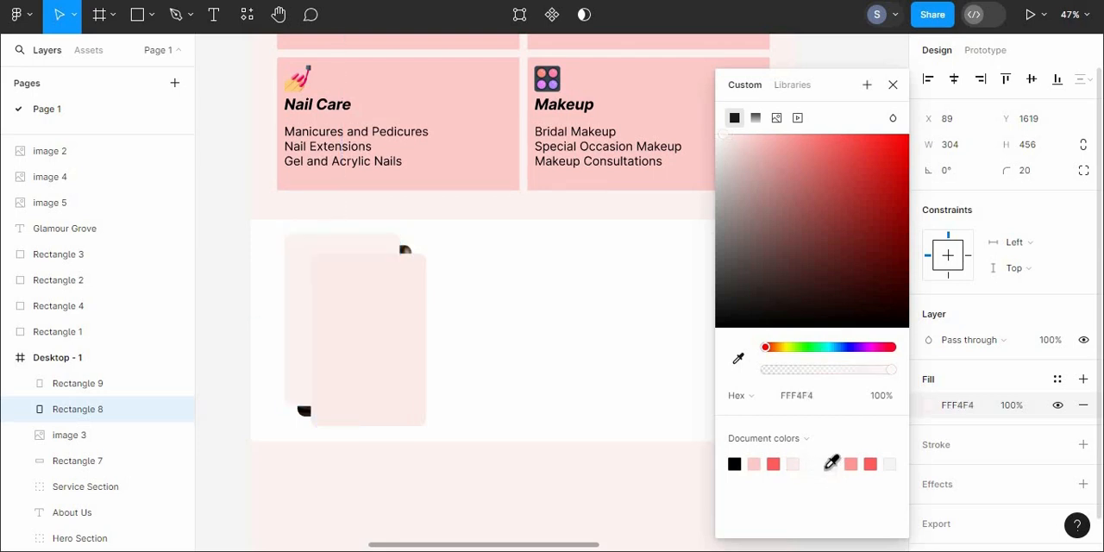
key("Escape")
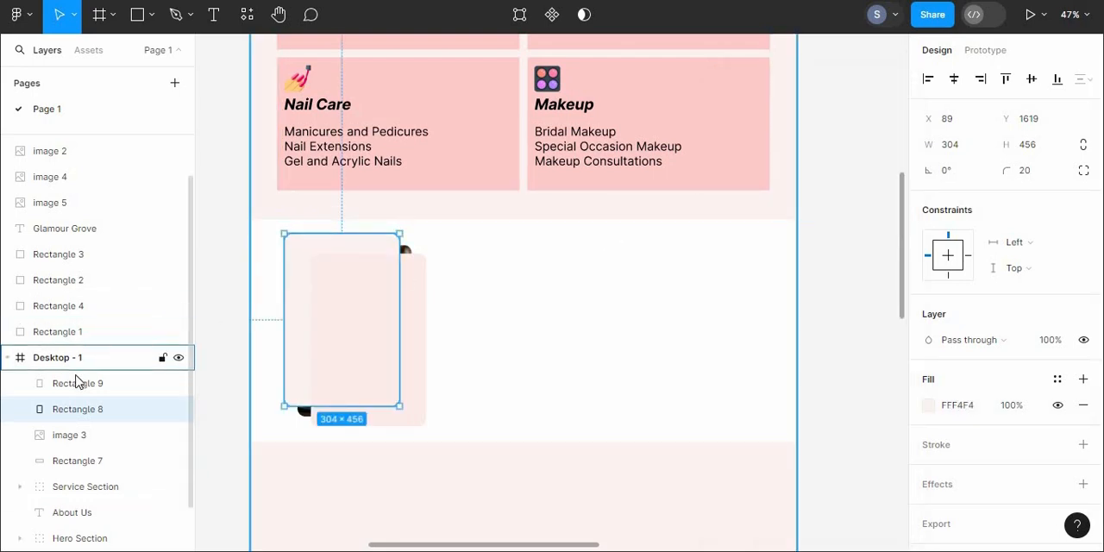
Move the image 3 layer above Rectangle 9 and Rectangle 8 so the photo sits in front of both
left_click_drag(81, 437, 87, 387)
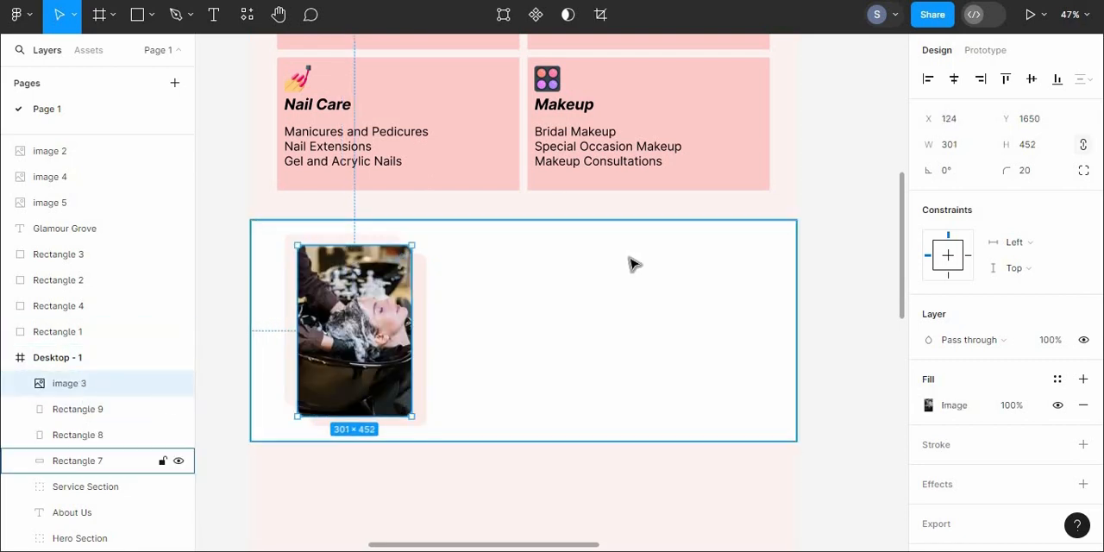
scroll(99, 407, "down", 1)
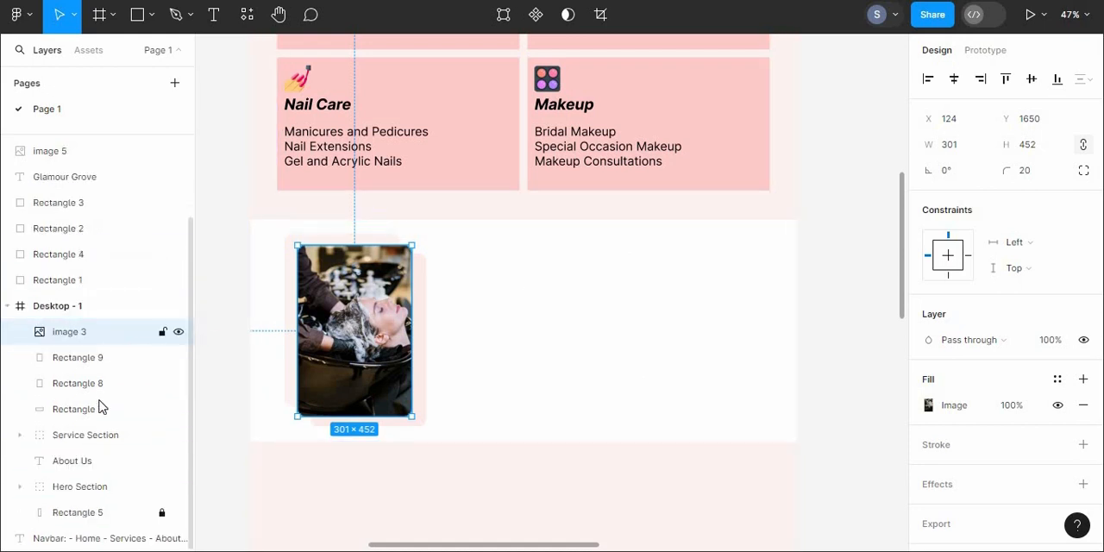
Group the photo image 3 with the two rounded rectangles behind it, Rectangle 9 and Rectangle 8
left_click(102, 386, "shift")
right_click(96, 389)
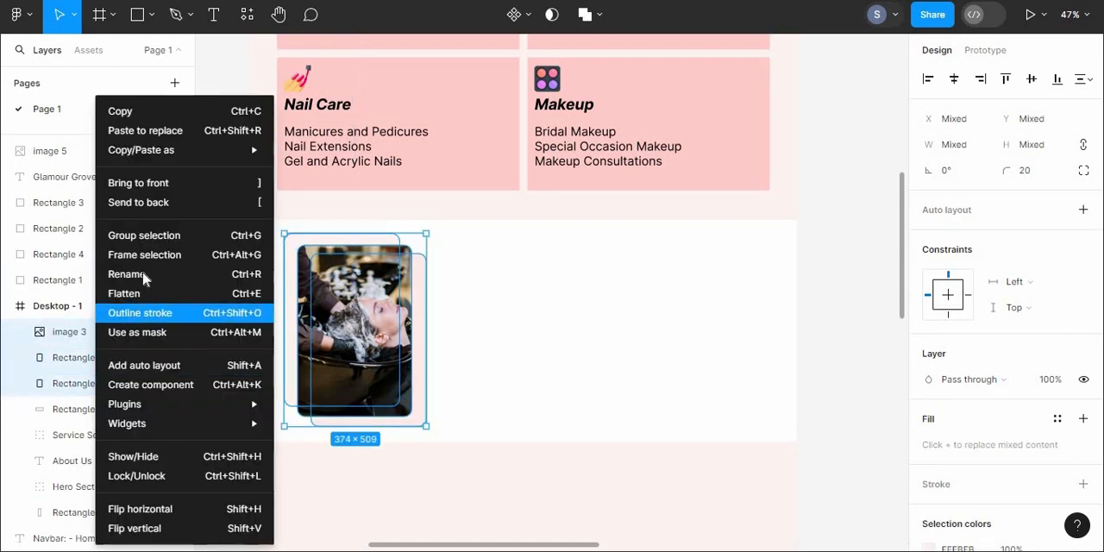
left_click(142, 240)
Group the photo group, Rectangle 7 and the About Us text together, and name the new group About Section
left_click(85, 466, "shift")
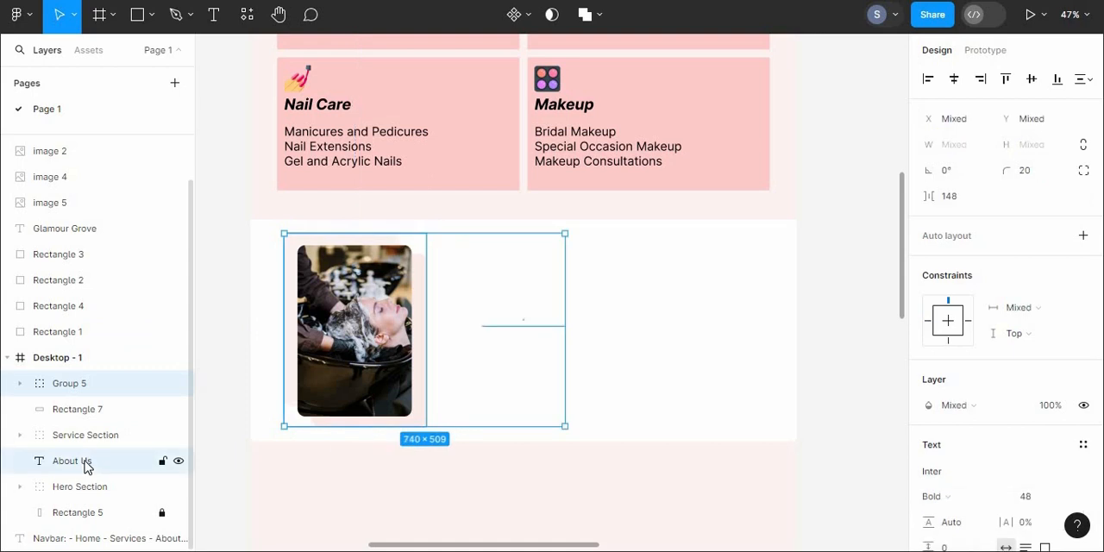
left_click(99, 412, "shift")
right_click(100, 412)
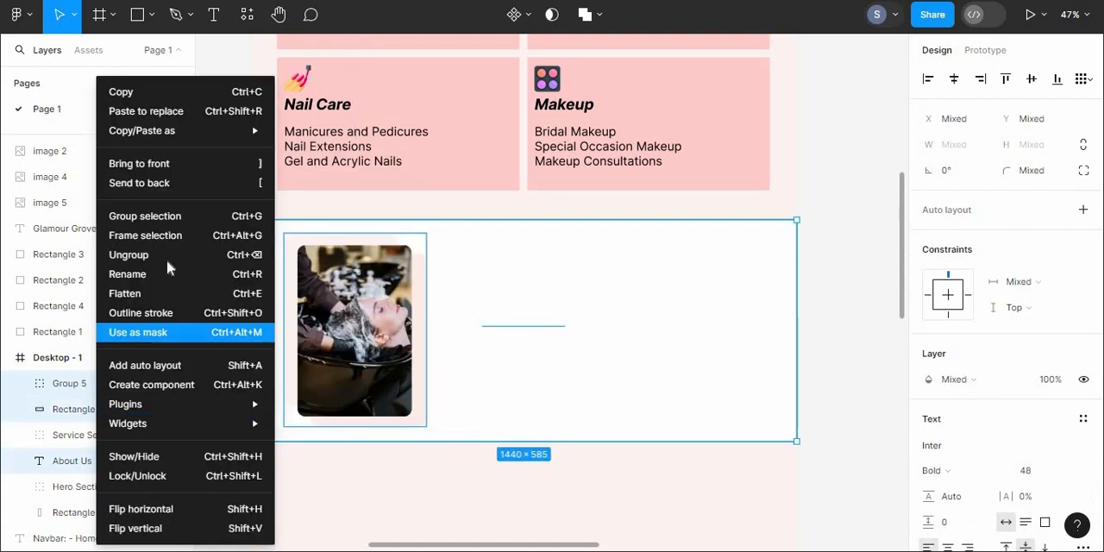
left_click(177, 217)
double_click(82, 432)
type("About Sectio")
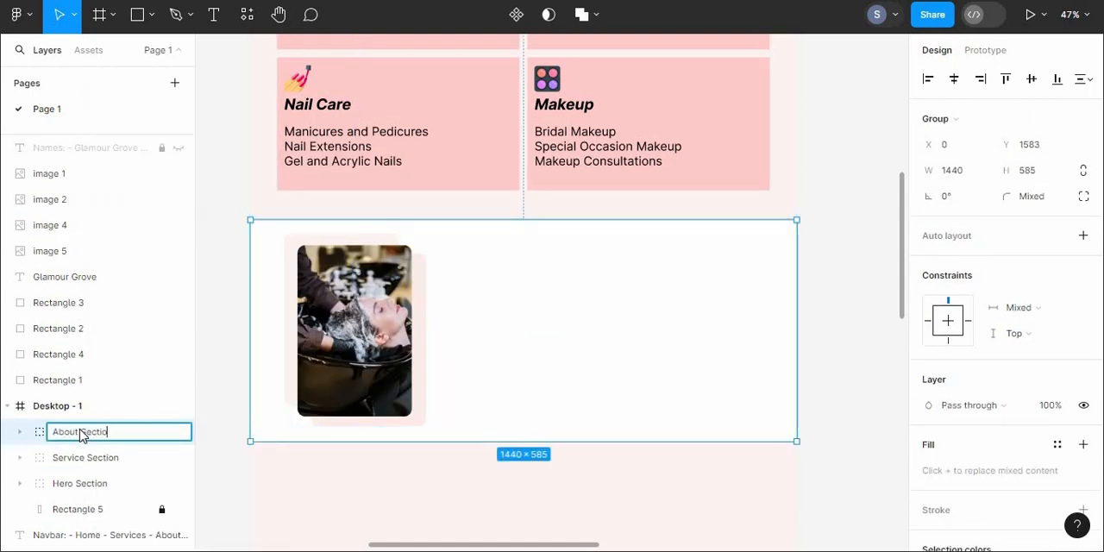
type("n")
key("Return")
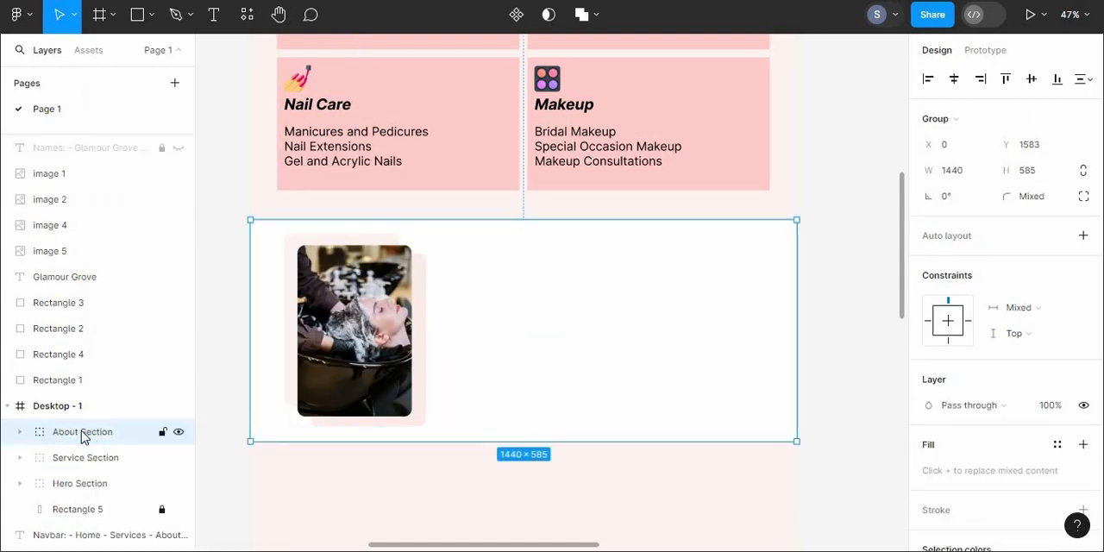
Move the About Us text above the other layers inside About Section, and shift the heading up near the top of the white band
left_click(22, 437)
scroll(66, 441, "down", 1)
left_click_drag(95, 438, 93, 383)
left_click(97, 442)
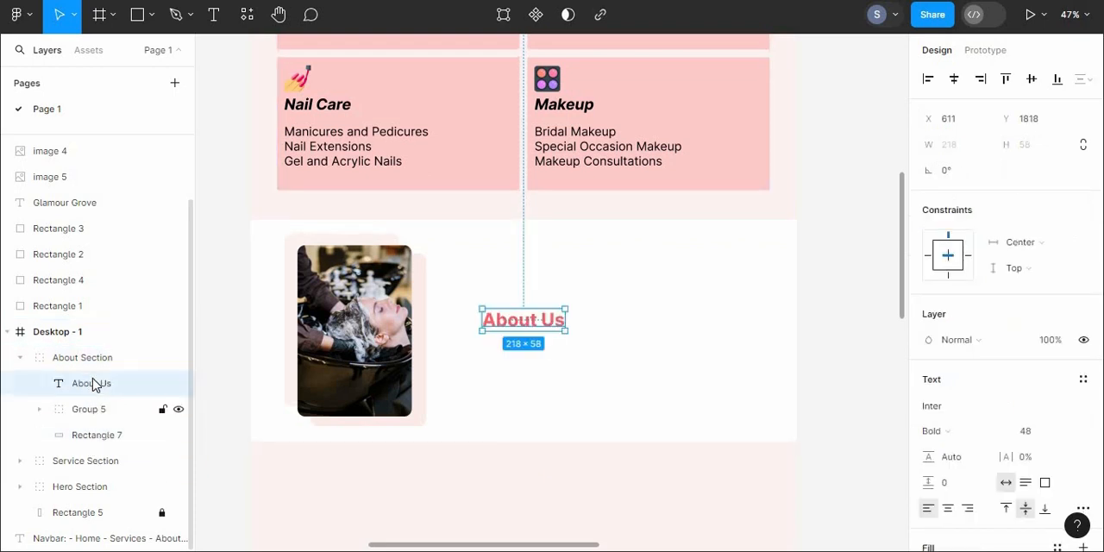
left_click_drag(525, 318, 524, 274)
Add a top-aligned text box about 780 × 349 below the About Us heading, reading "Dedicated to Enhancing Your Natural Beauty" in Regular 32
left_click(540, 341)
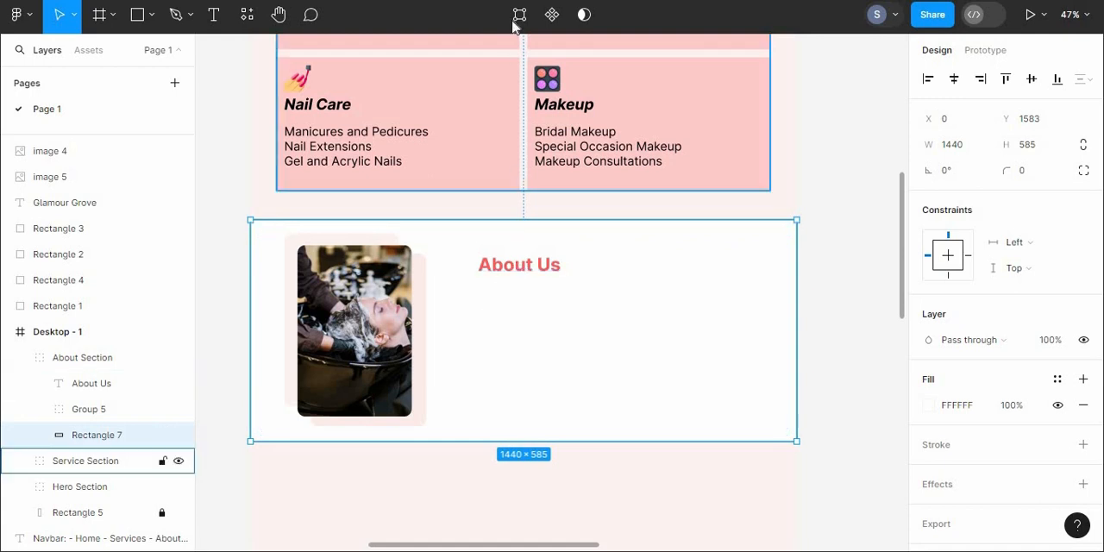
key("t")
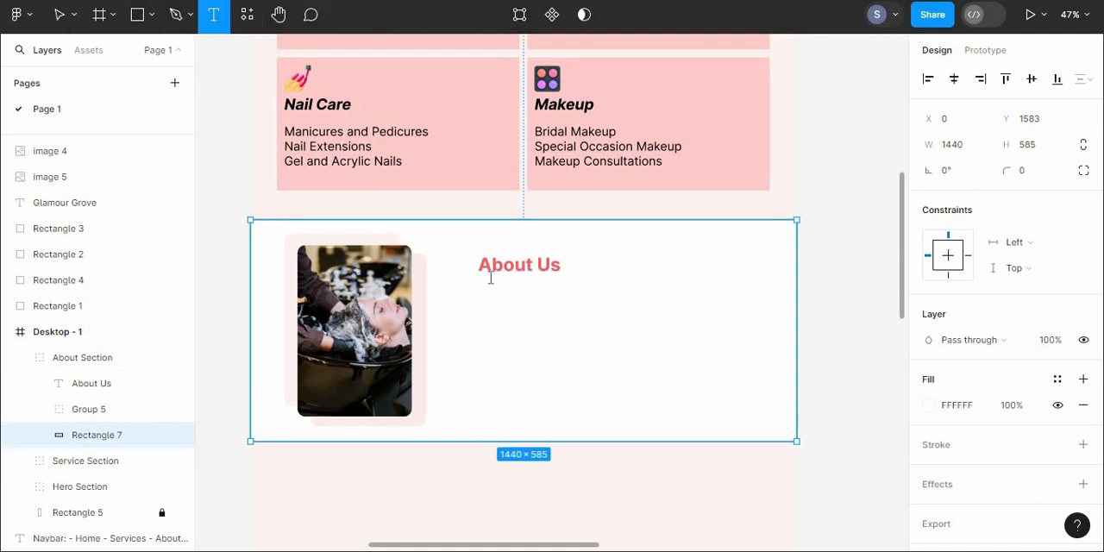
left_click_drag(479, 284, 777, 425)
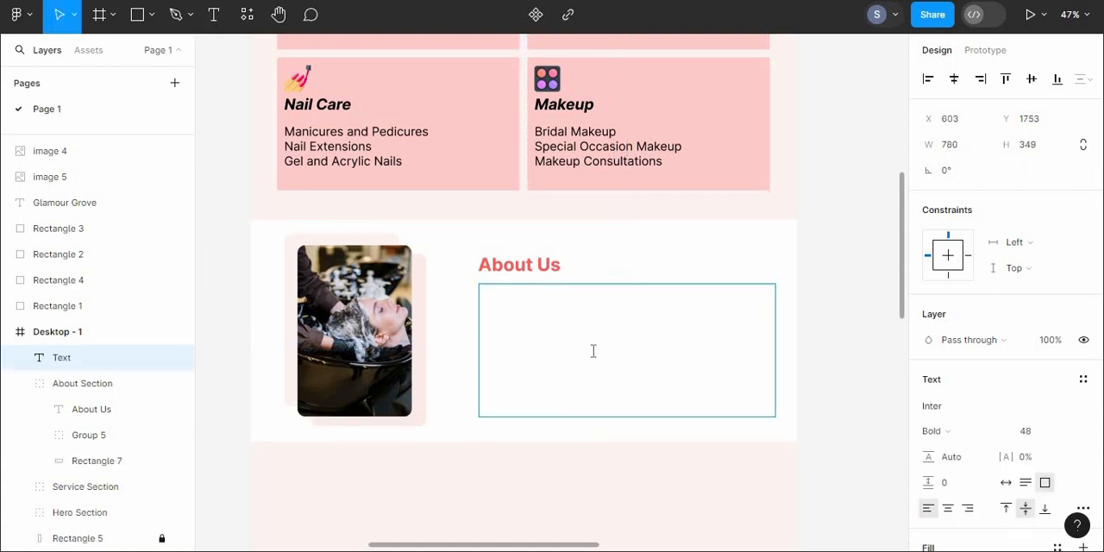
left_click(1006, 509)
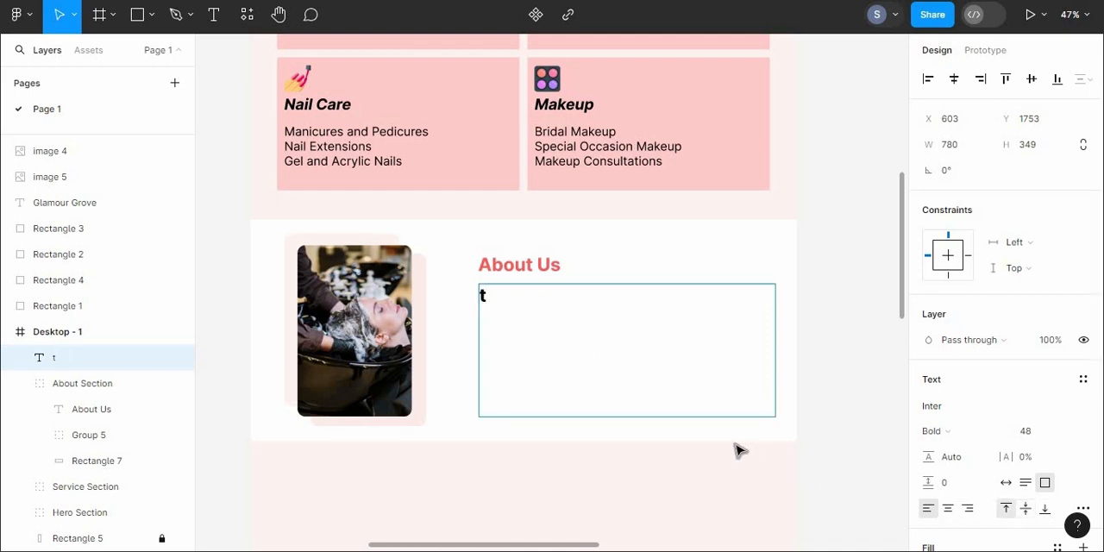
type("ext")
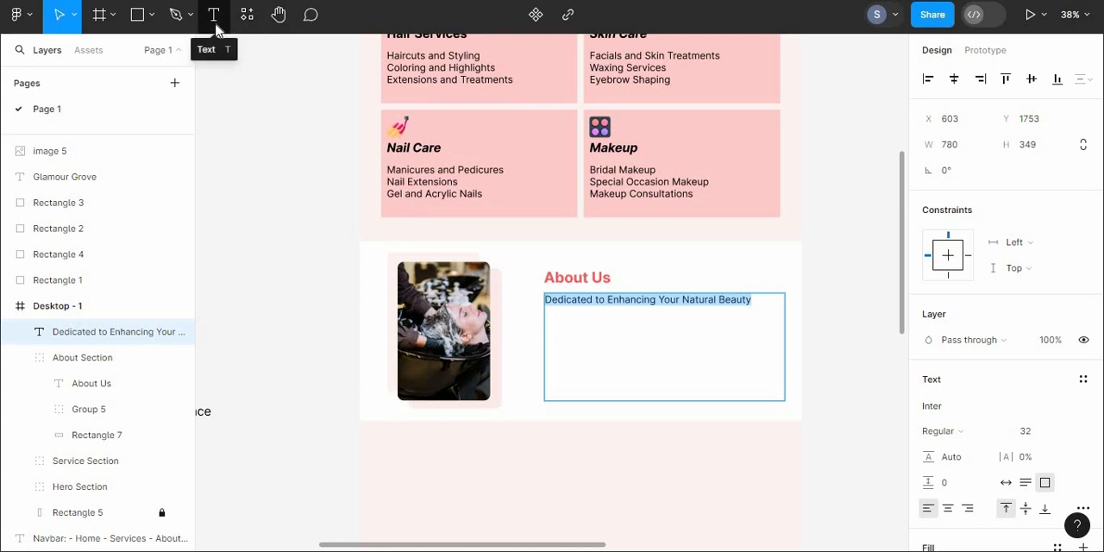
Search the plugins for "lorem" and run Loremzer with the text box below the About Us heading selected
left_click(215, 22)
key("shift+i")
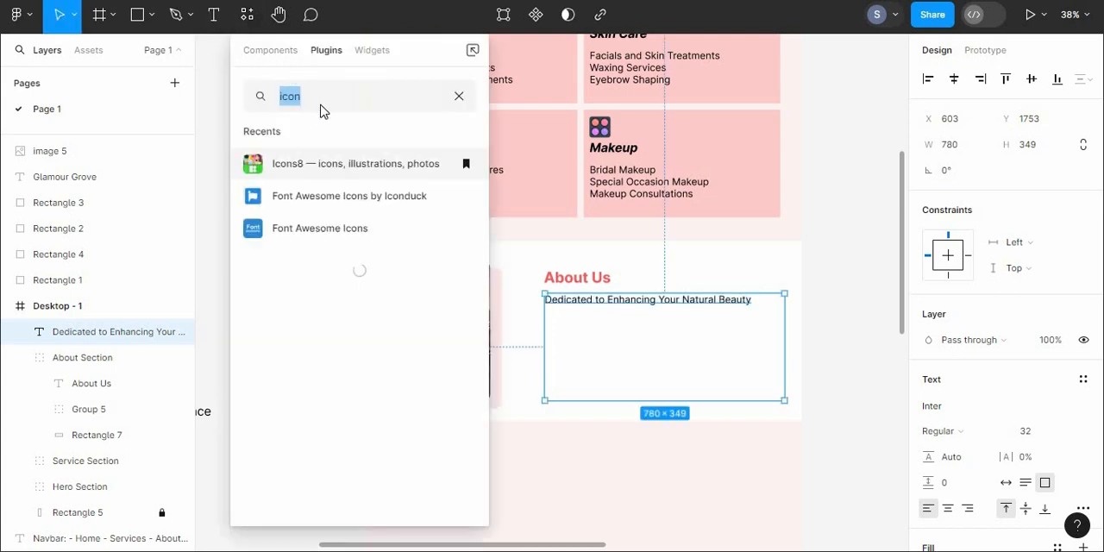
key("BackSpace")
type("lore")
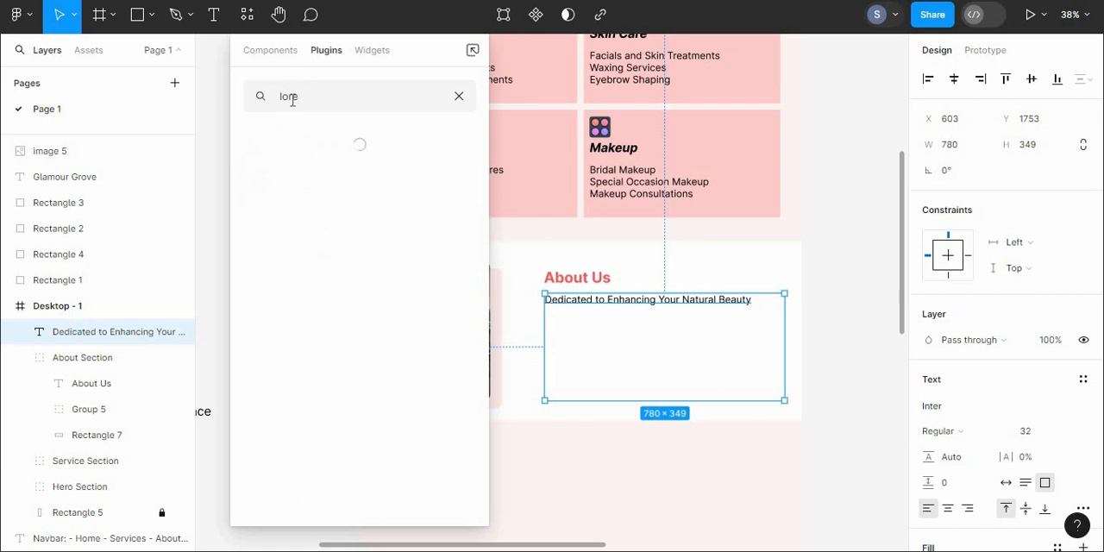
type("m")
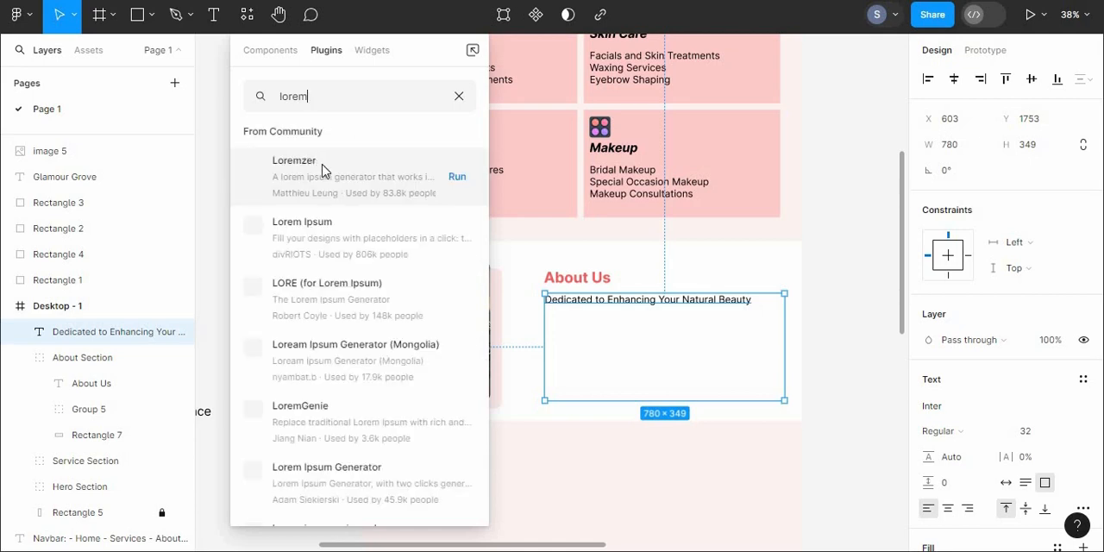
left_click(371, 192)
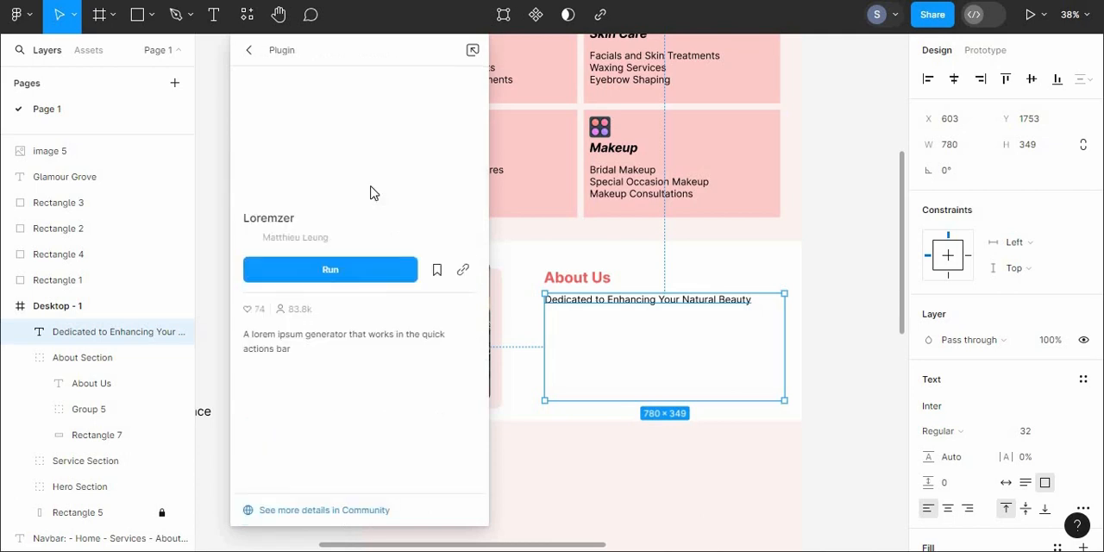
left_click(393, 270)
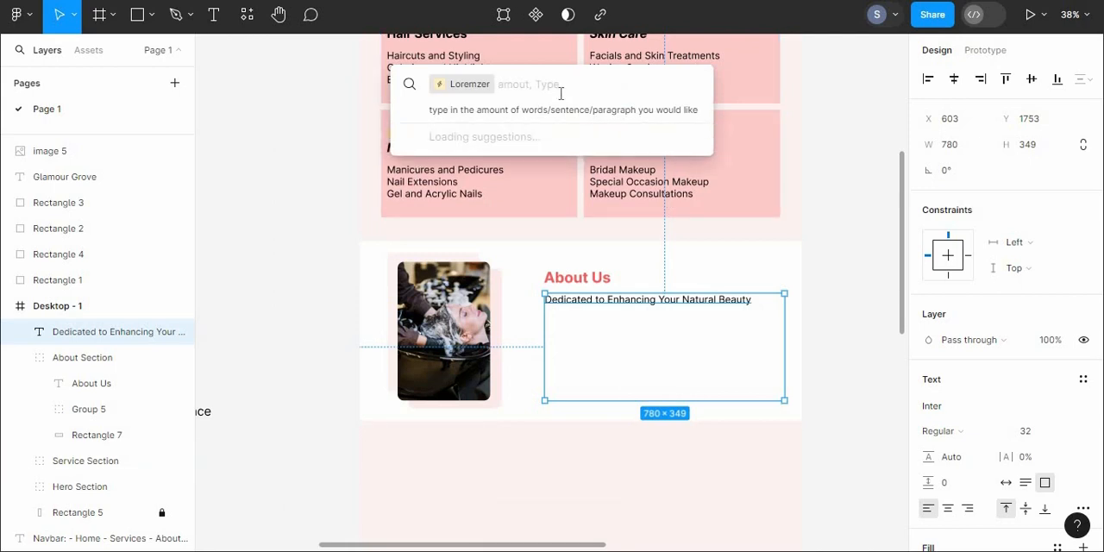
Replace the content of the text box with 50 words of generated lorem ipsum, and deselect it
type("50")
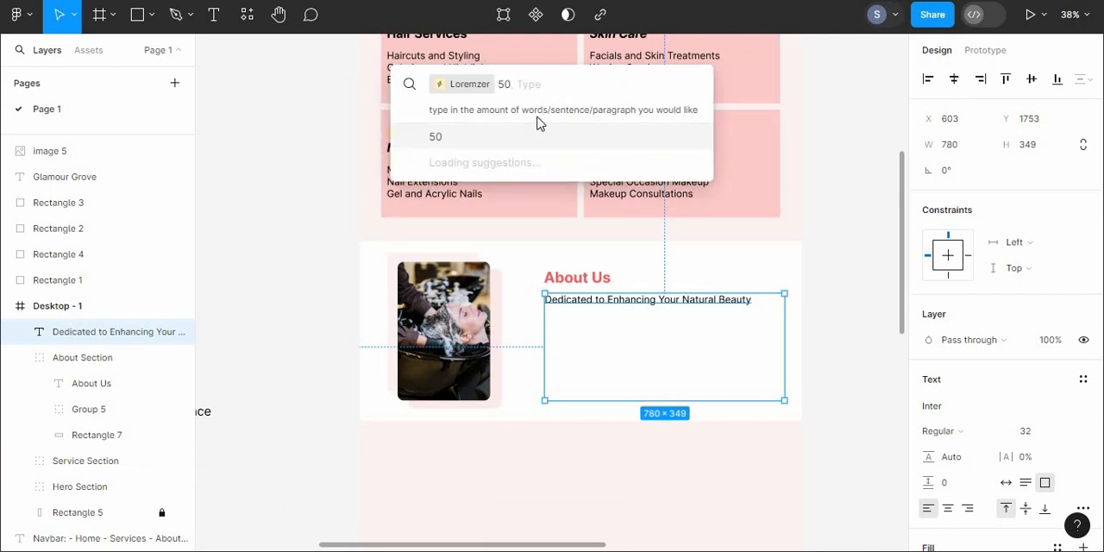
left_click(520, 136)
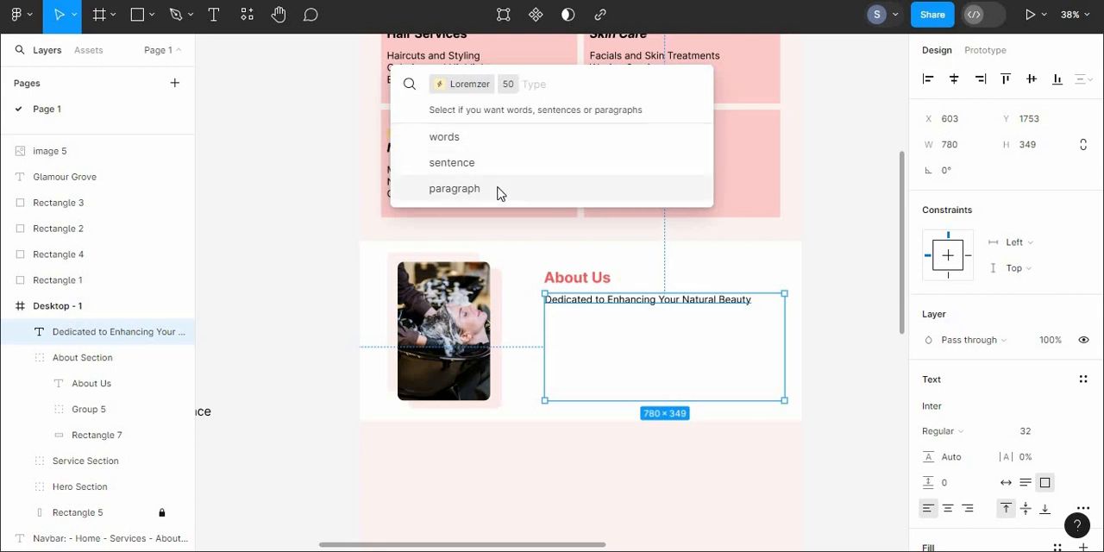
left_click(492, 138)
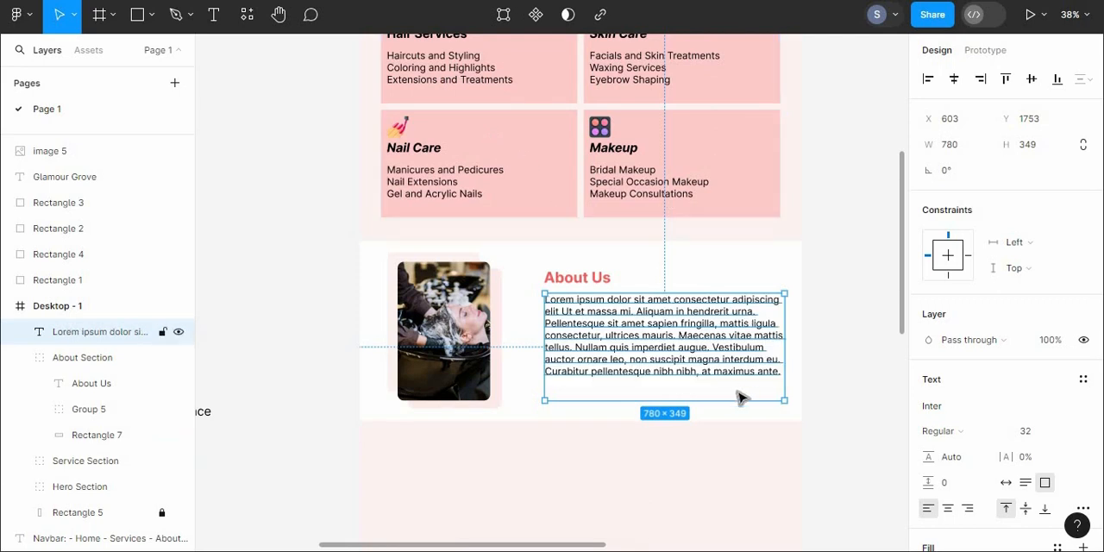
left_click(854, 360)
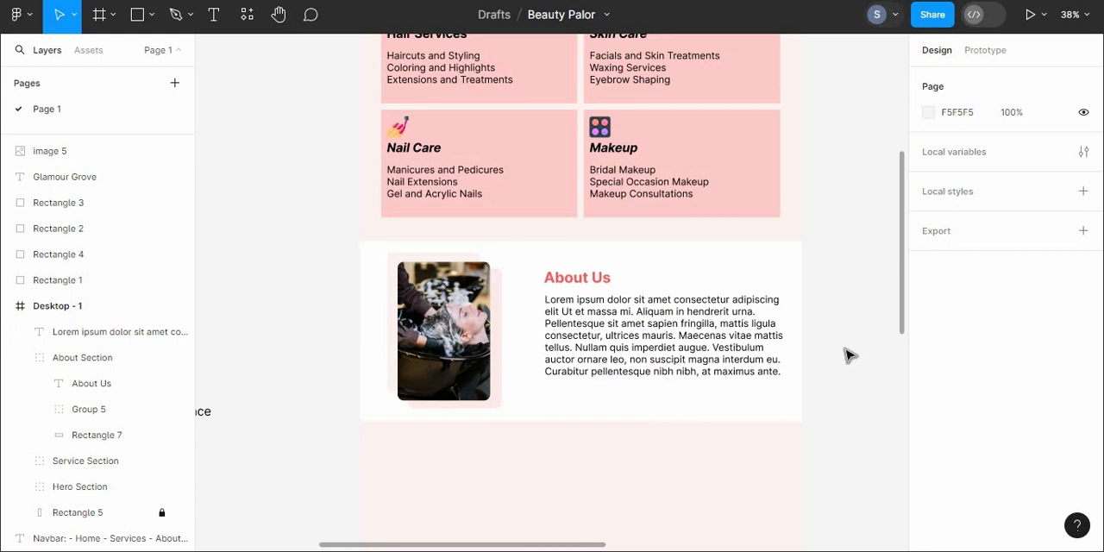
scroll(845, 353, "down", 4)
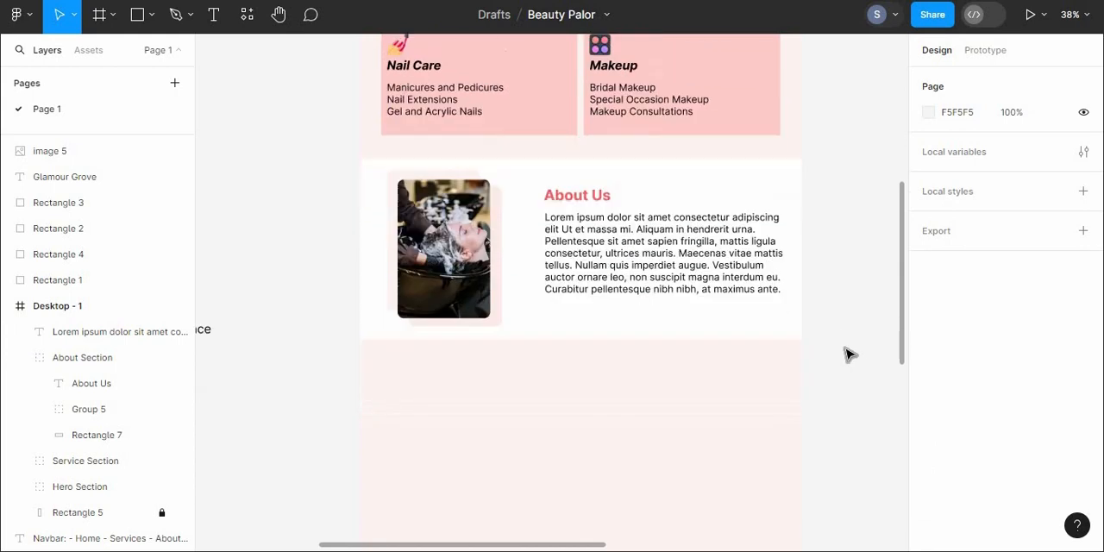